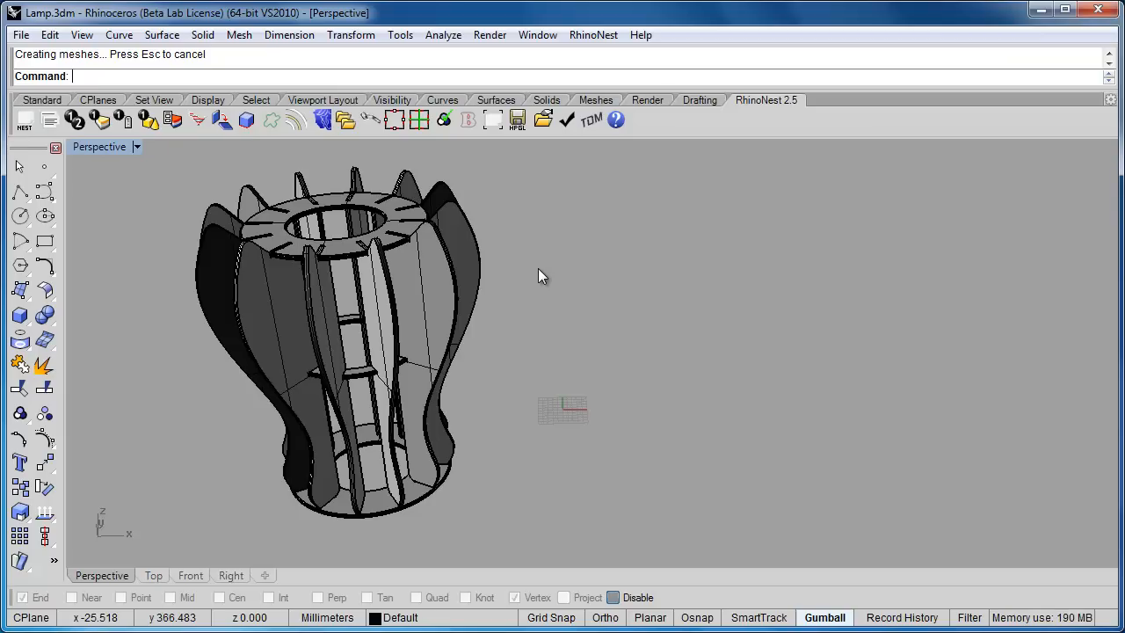
Start the RhinoNest List command on all parts of the lamp and continue to the list parameters.
right_drag(538, 268, 481, 297)
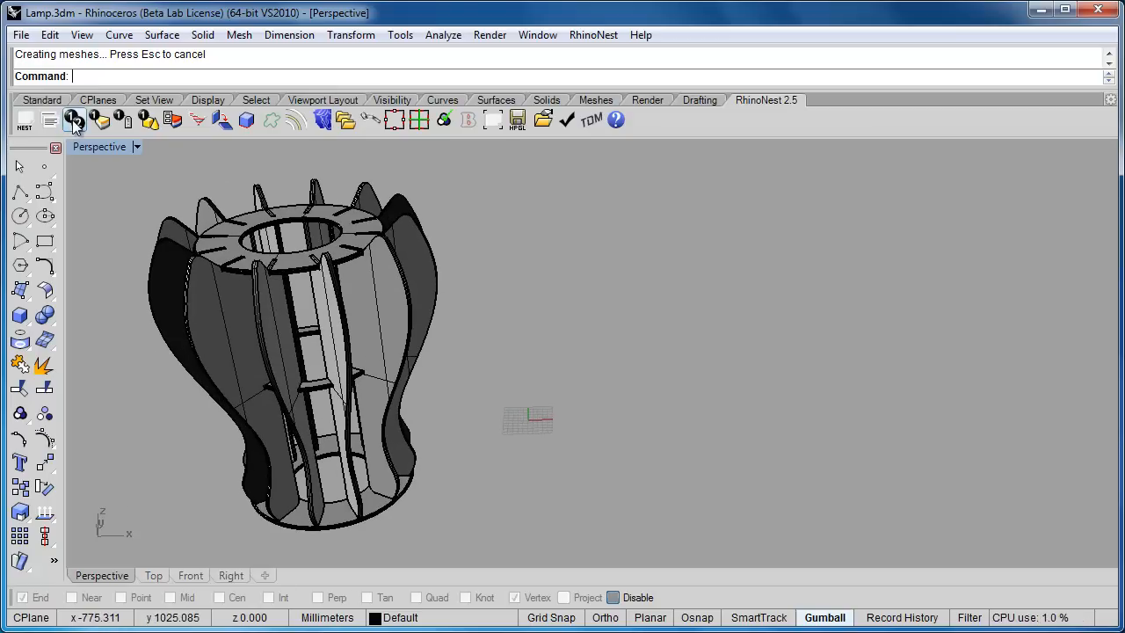
click(75, 124)
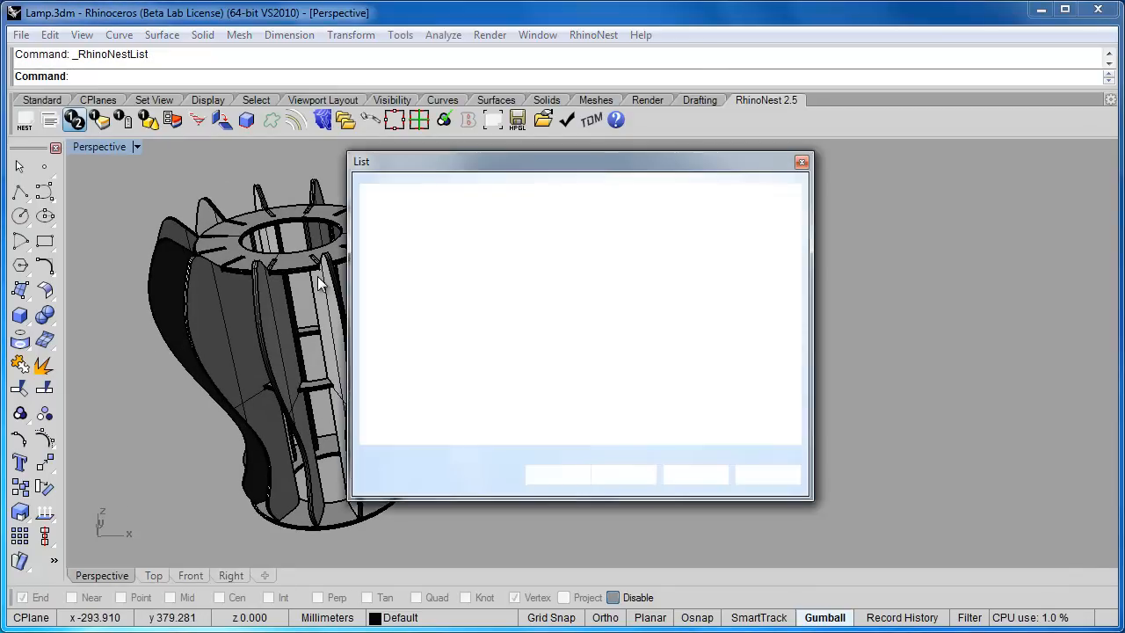
drag(433, 167, 574, 168)
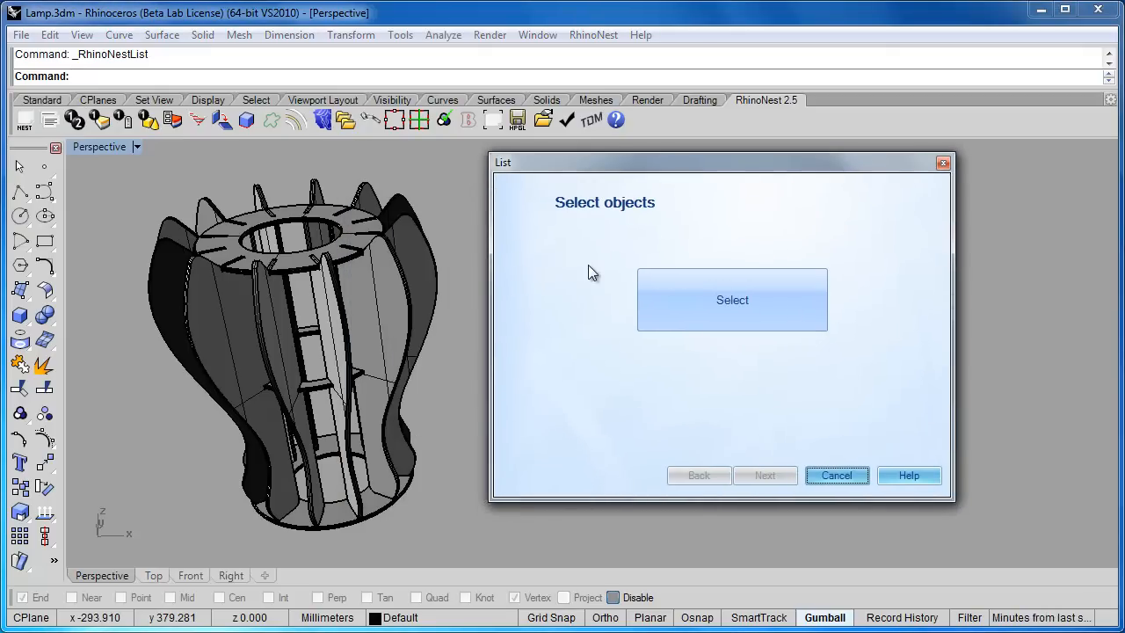
click(713, 289)
drag(516, 161, 227, 420)
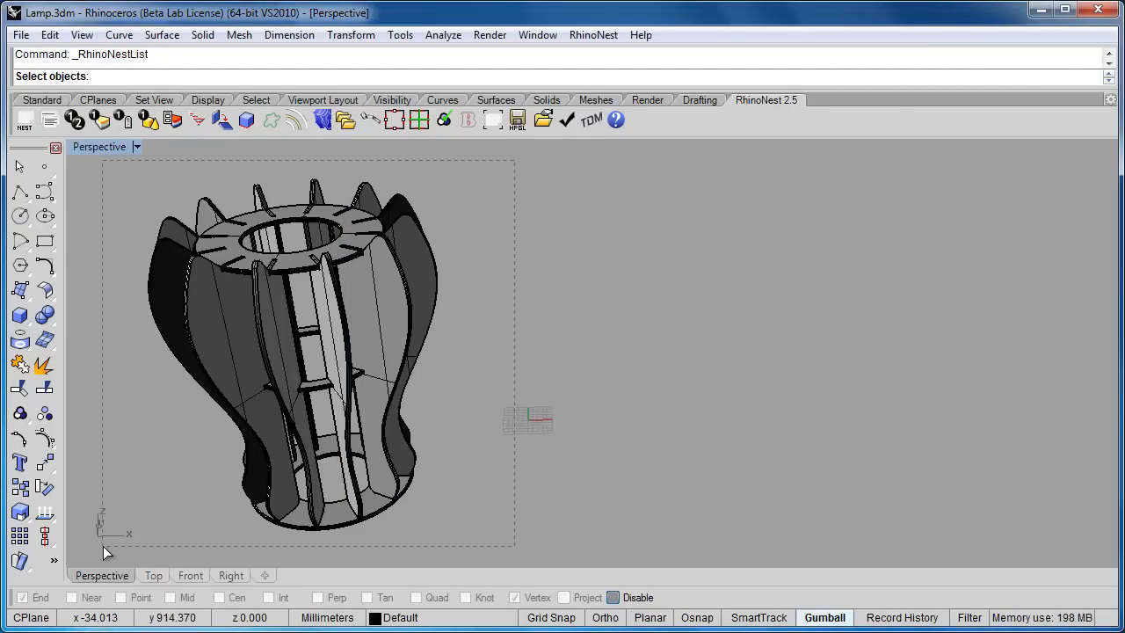
drag(103, 546, 103, 543)
key(Return)
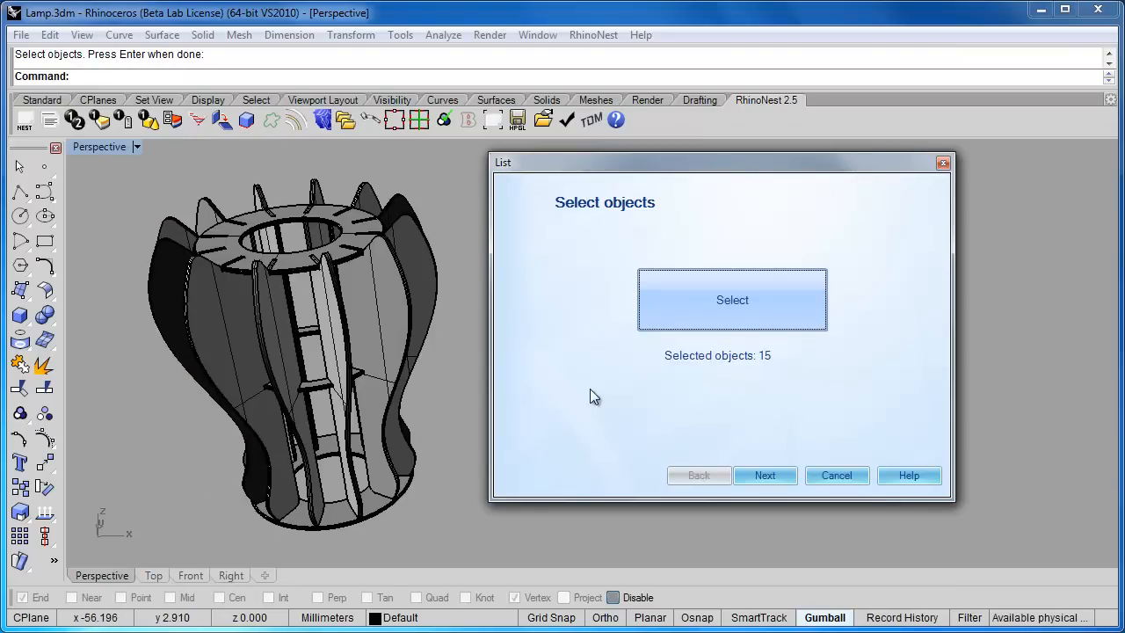
click(770, 482)
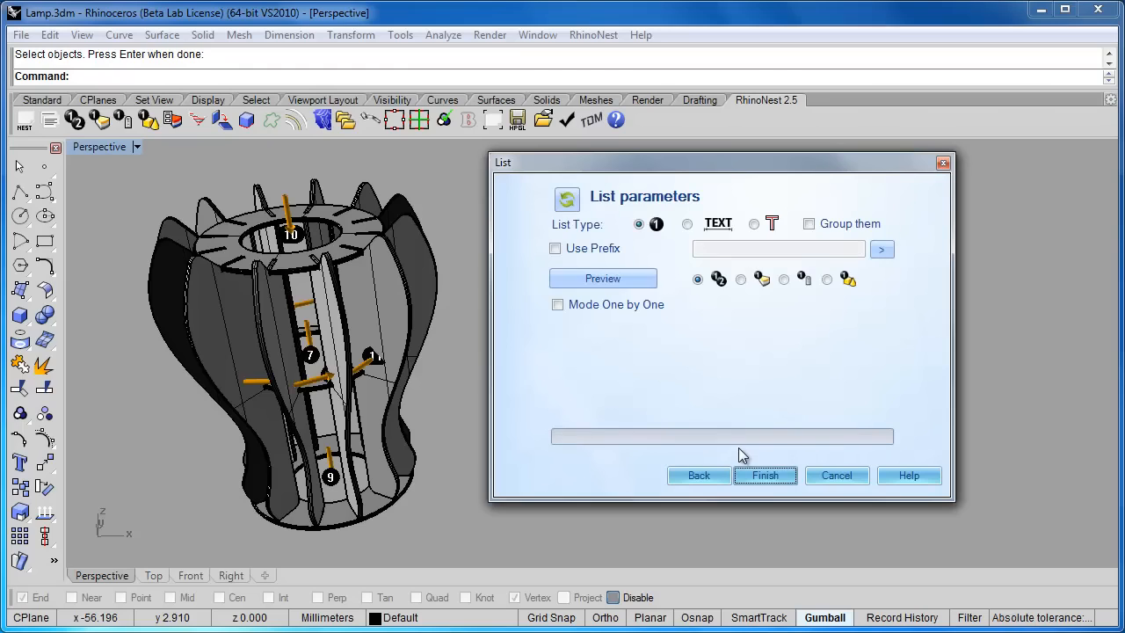
Examine the numbered dot labels and their arrows on the lamp's rings and fins from several angles.
right_drag(408, 381, 395, 404)
scroll(288, 276, up, 9)
right_drag(290, 286, 364, 294)
scroll(313, 318, down, 4)
scroll(294, 277, down, 2)
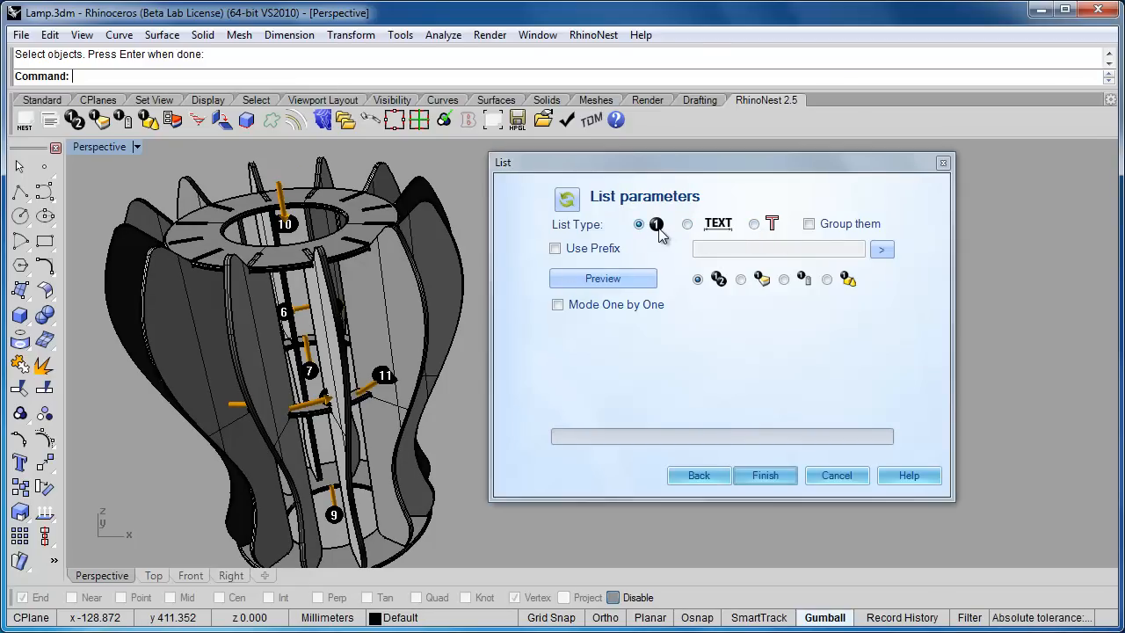
right_drag(339, 382, 334, 350)
scroll(335, 350, down, 6)
scroll(343, 351, up, 10)
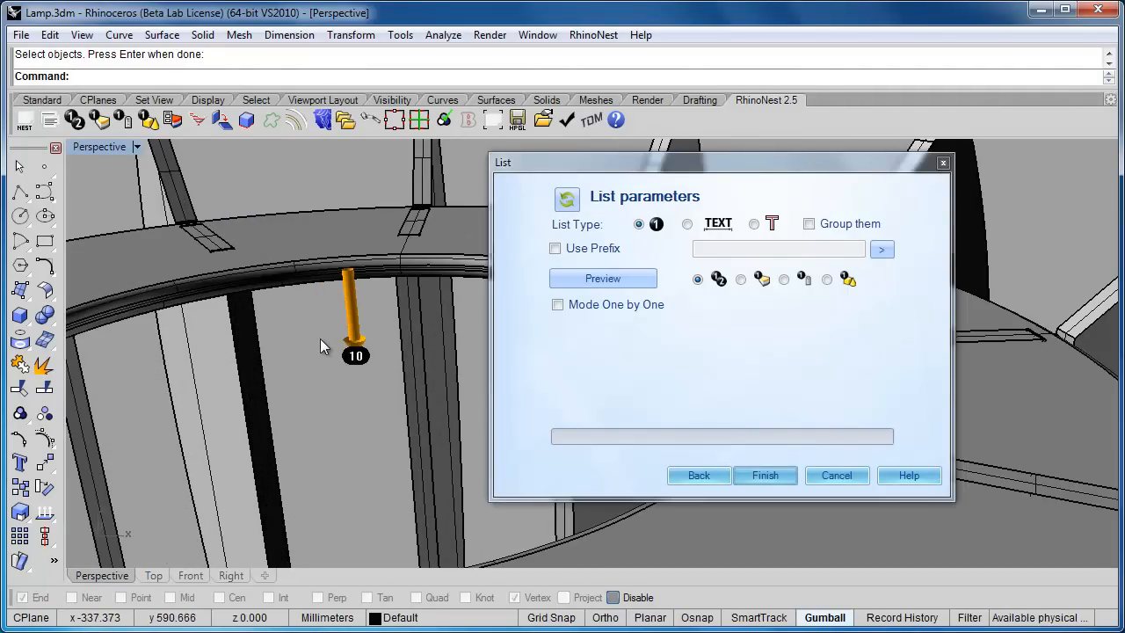
scroll(325, 348, down, 6)
right_drag(326, 350, 361, 305)
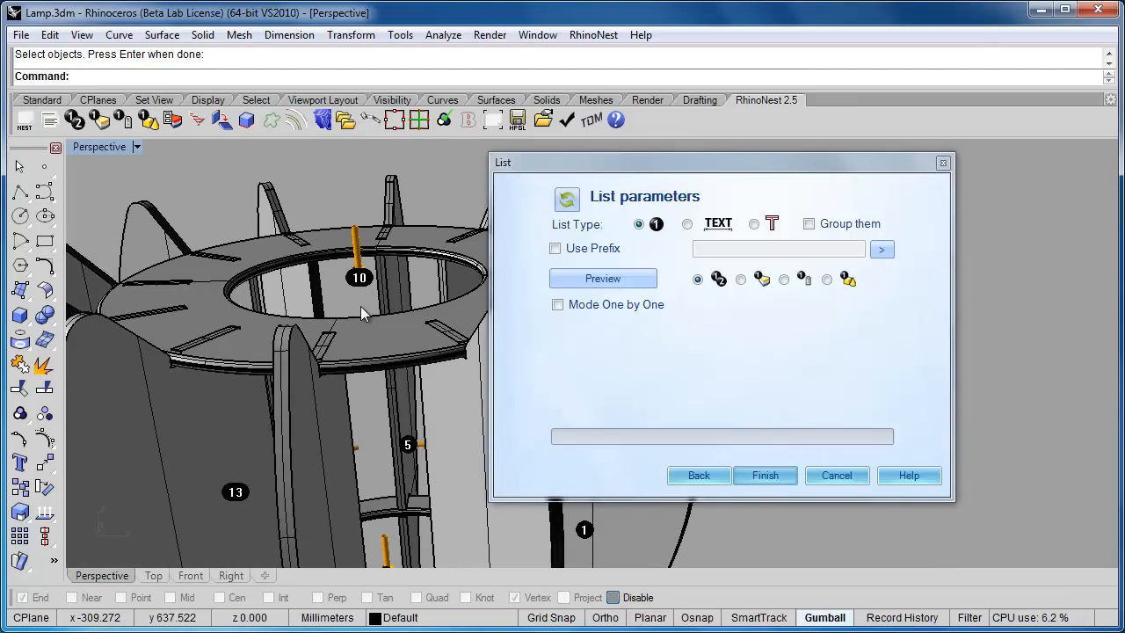
right_drag(361, 307, 413, 264)
Switch the list type to TEXT and examine the label at the tip of an arrow near the middle ring.
click(687, 224)
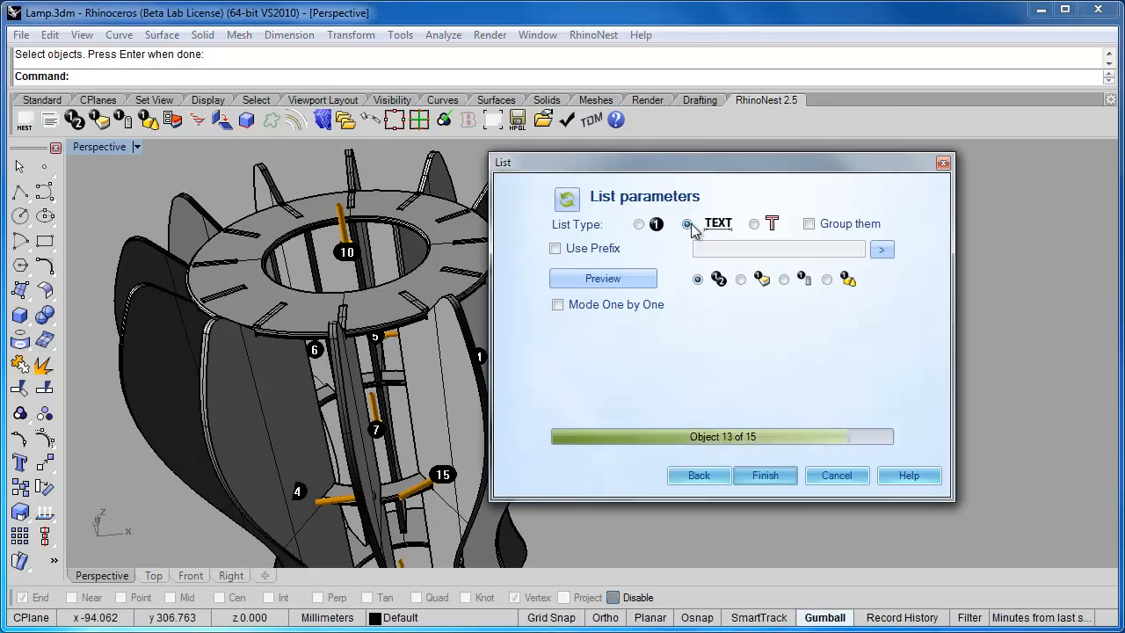
scroll(379, 364, up, 8)
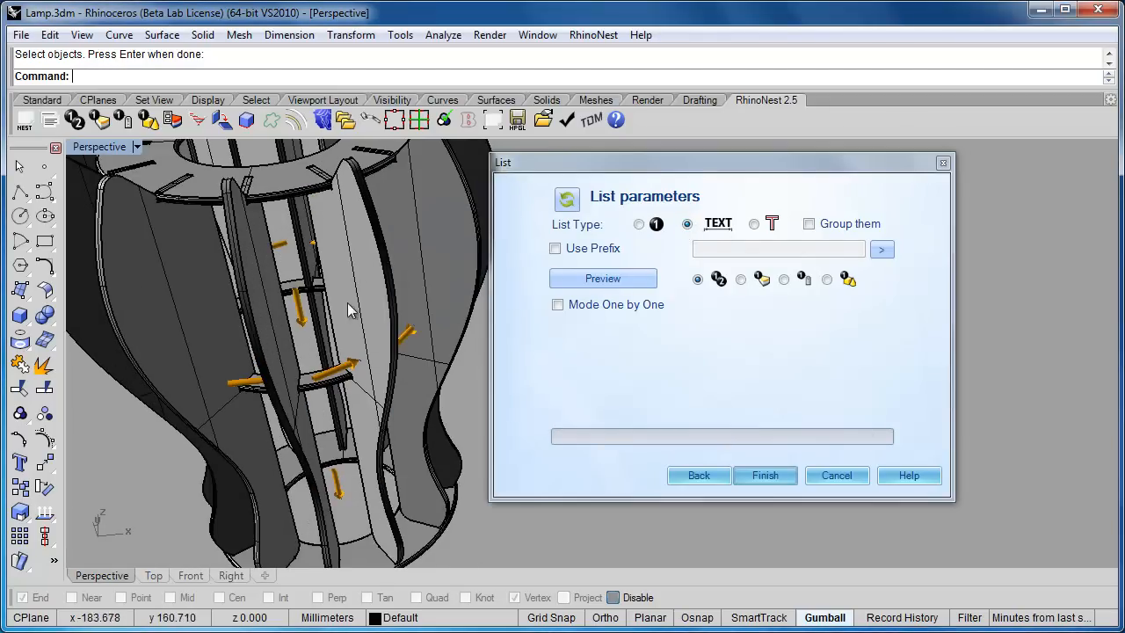
scroll(380, 365, up, 3)
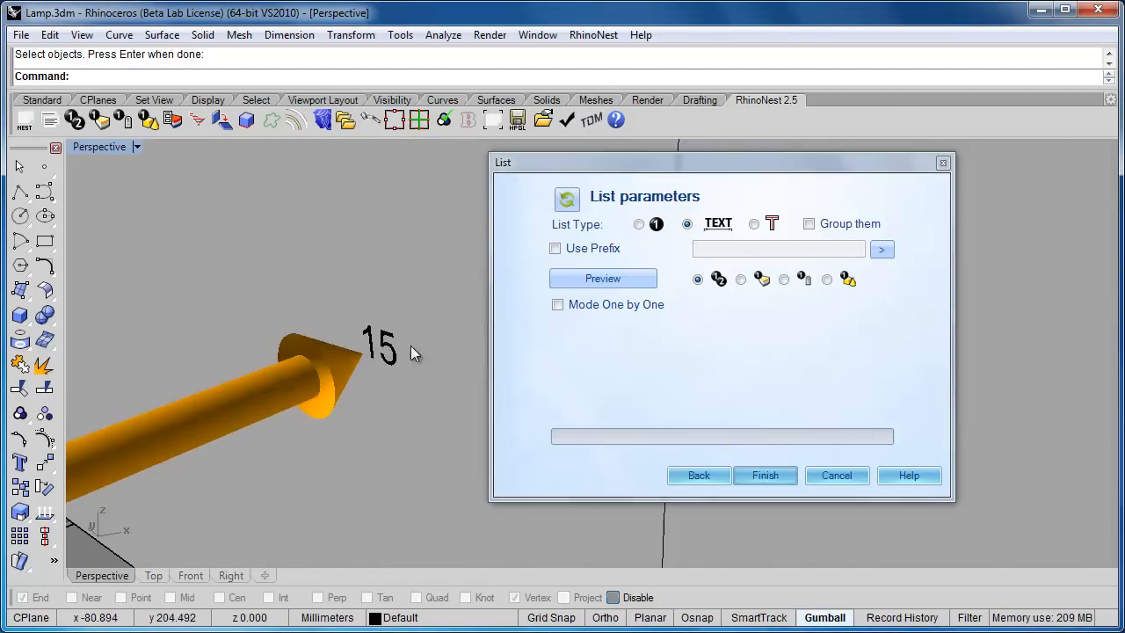
scroll(388, 344, down, 3)
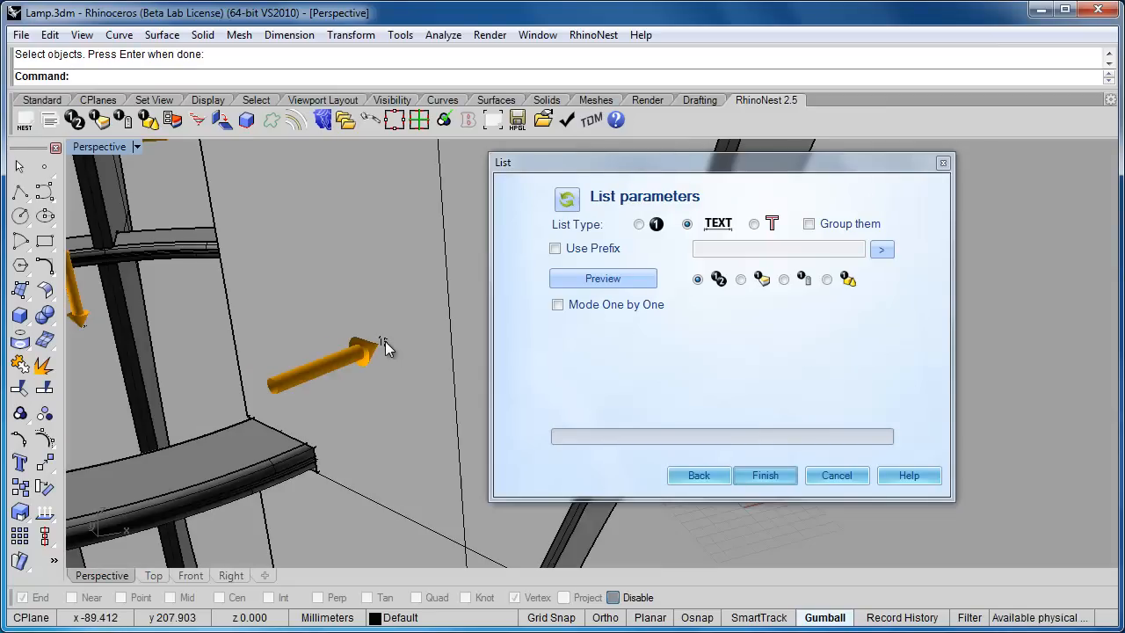
scroll(385, 347, down, 3)
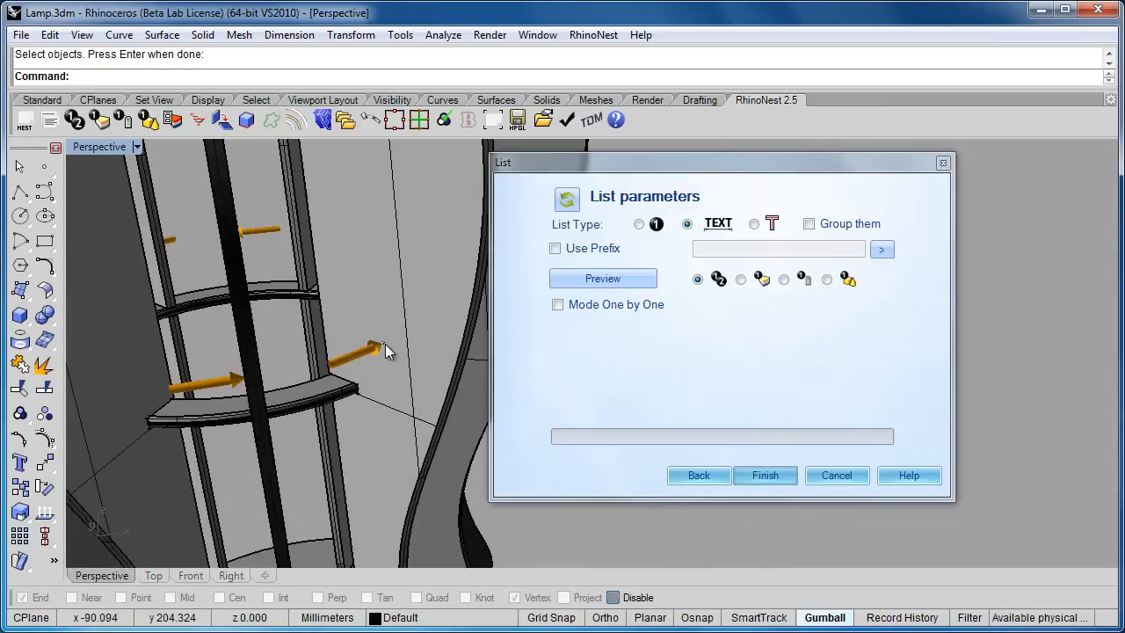
scroll(385, 348, up, 4)
scroll(385, 344, up, 5)
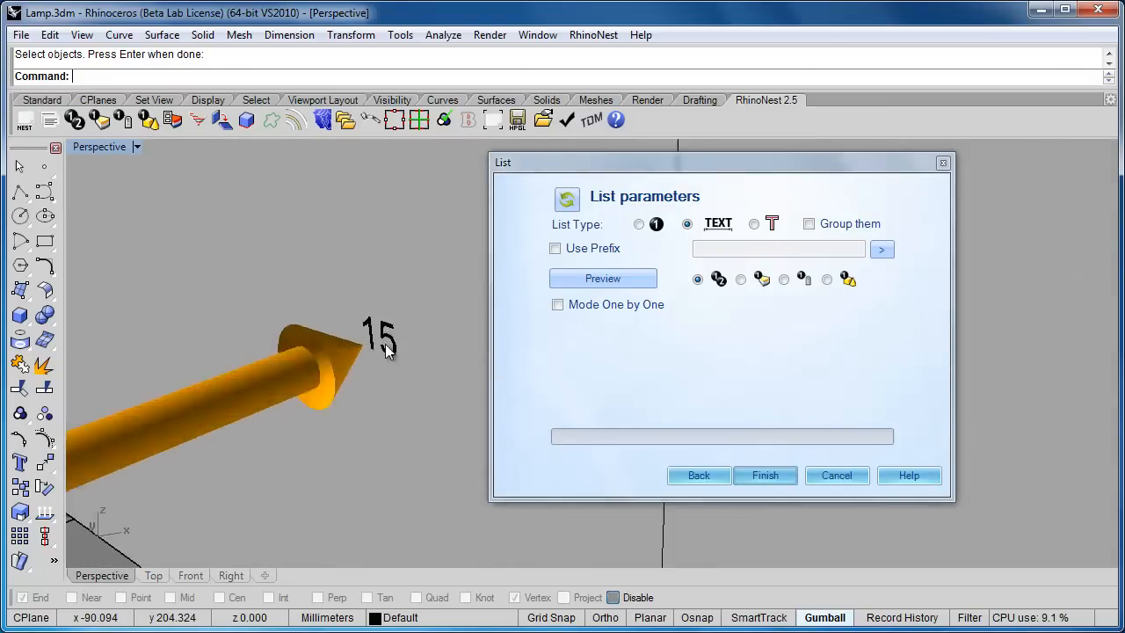
scroll(385, 343, down, 3)
Set the list type to the outlined T lettering and apply the prefix RN- to the labels.
click(754, 225)
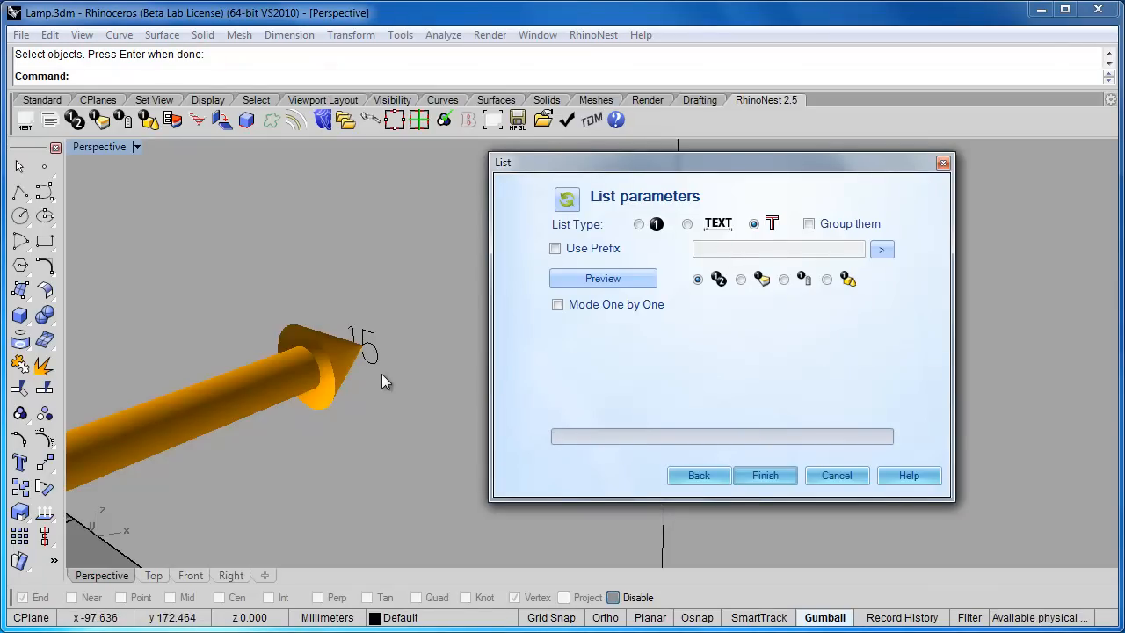
scroll(422, 347, down, 5)
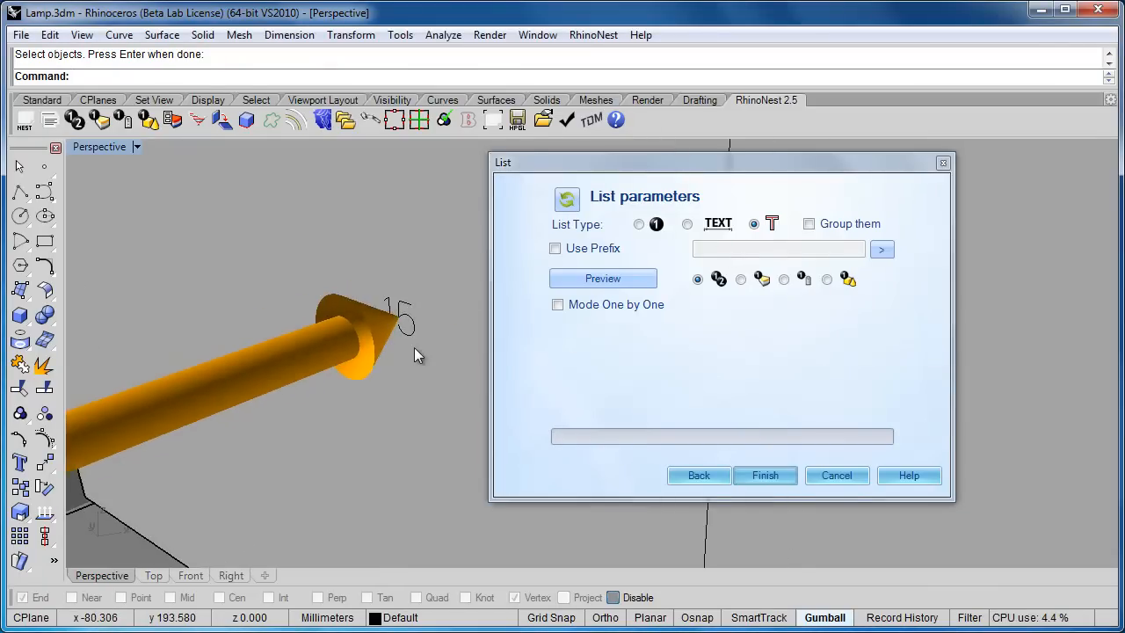
click(556, 248)
click(710, 250)
text(RN-)
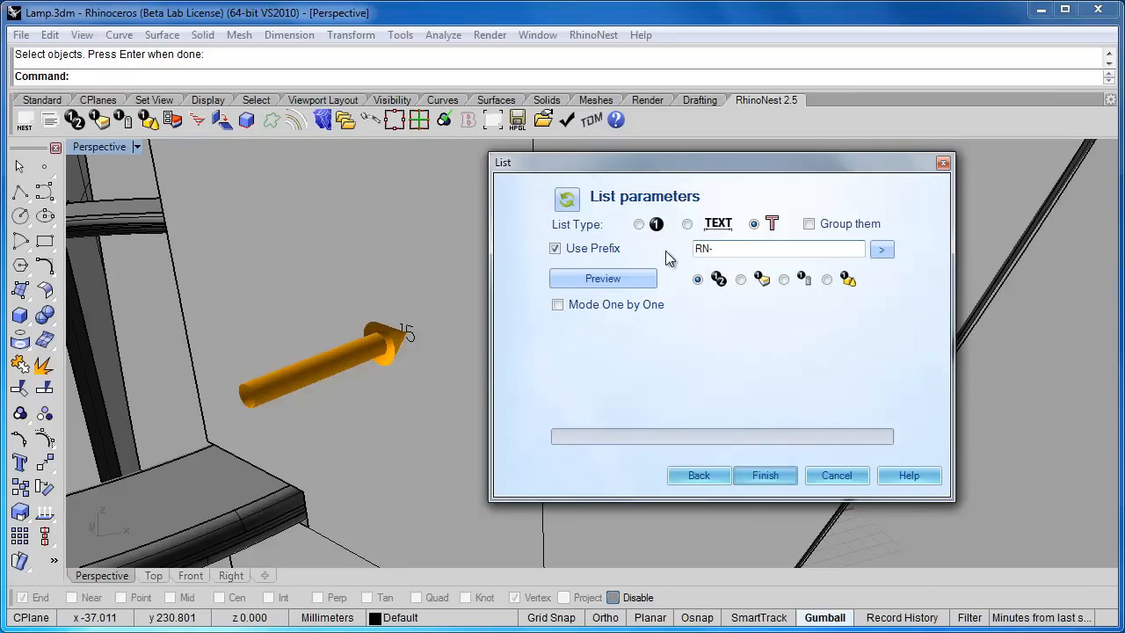
click(612, 274)
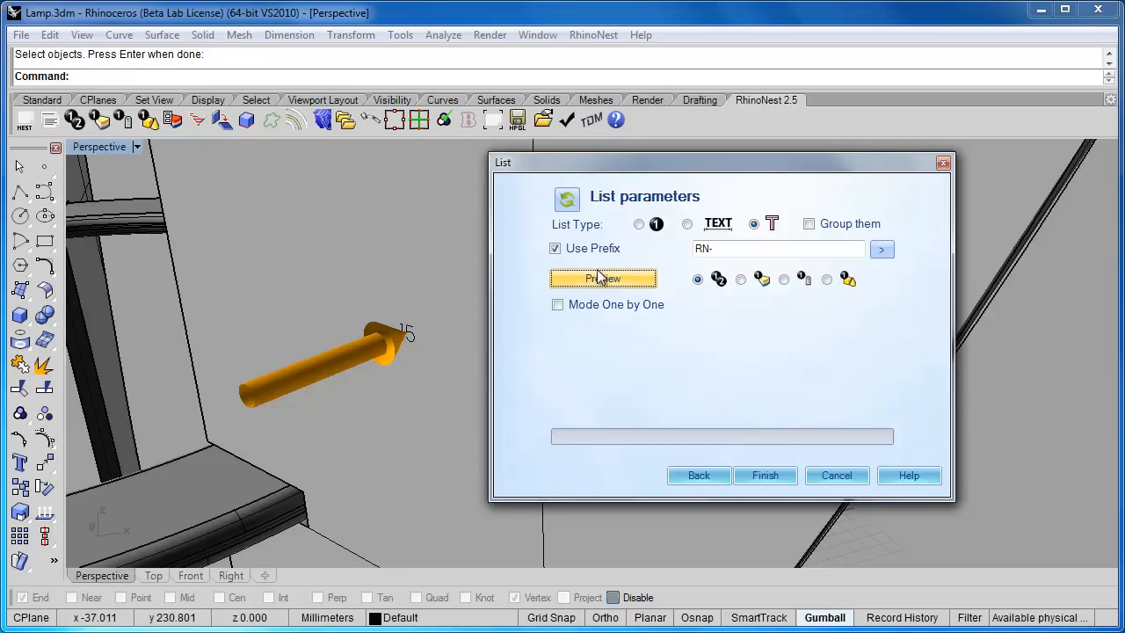
click(737, 253)
click(882, 250)
Examine the prefixed labels at the arrow tips on the lamp's fins and rings.
right_drag(385, 320, 352, 306)
scroll(386, 346, down, 6)
scroll(386, 346, down, 6)
scroll(283, 269, up, 8)
scroll(284, 269, down, 8)
scroll(301, 264, down, 4)
scroll(309, 293, up, 3)
scroll(313, 299, up, 3)
scroll(351, 306, up, 6)
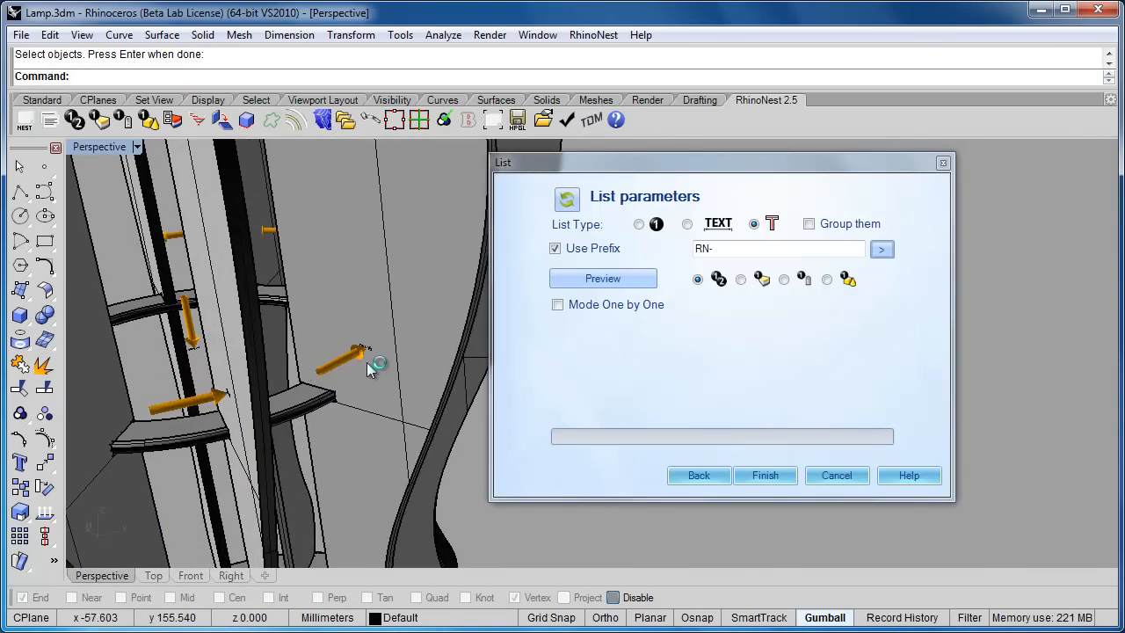
scroll(367, 361, up, 4)
right_drag(365, 352, 360, 371)
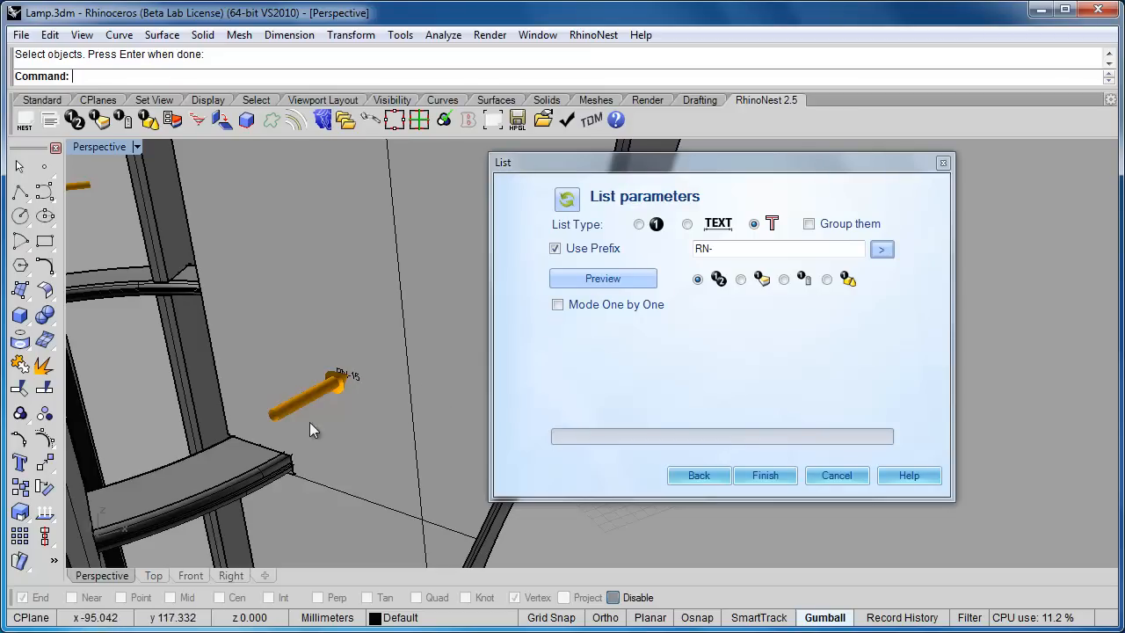
scroll(338, 379, down, 10)
mouse_move(303, 369)
right_down()
mouse_move(294, 375)
mouse_move(307, 346)
mouse_move(220, 352)
mouse_move(309, 326)
mouse_move(293, 351)
right_up()
scroll(217, 350, up, 6)
scroll(217, 348, down, 8)
scroll(294, 352, up, 10)
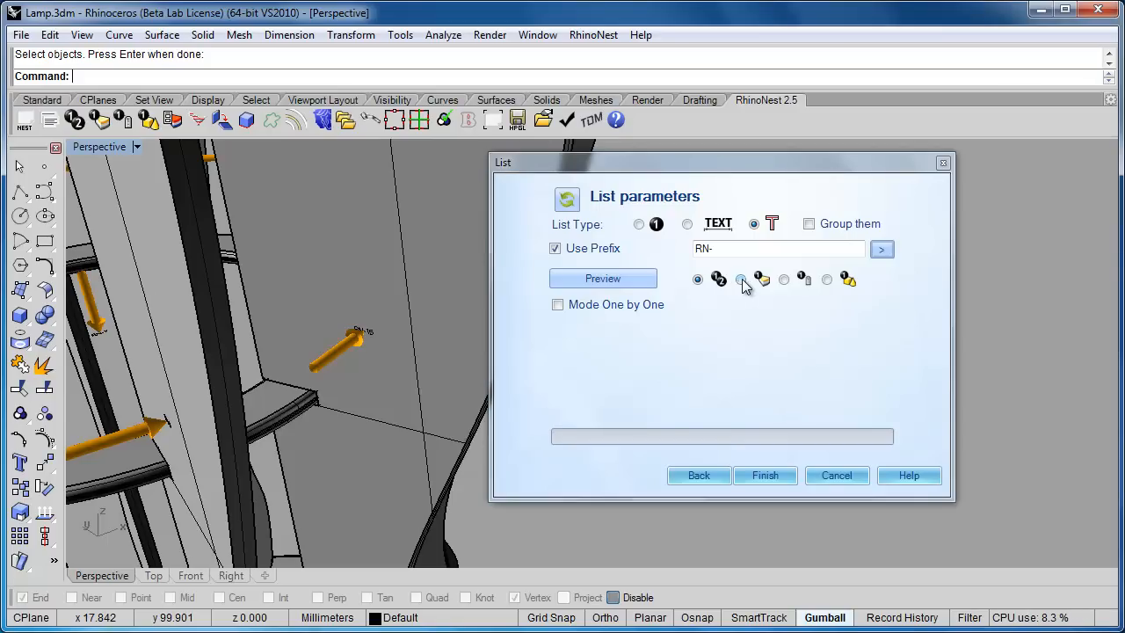
Switch the label content from sequential numbers to the second option and examine the label near the middle ring.
click(742, 279)
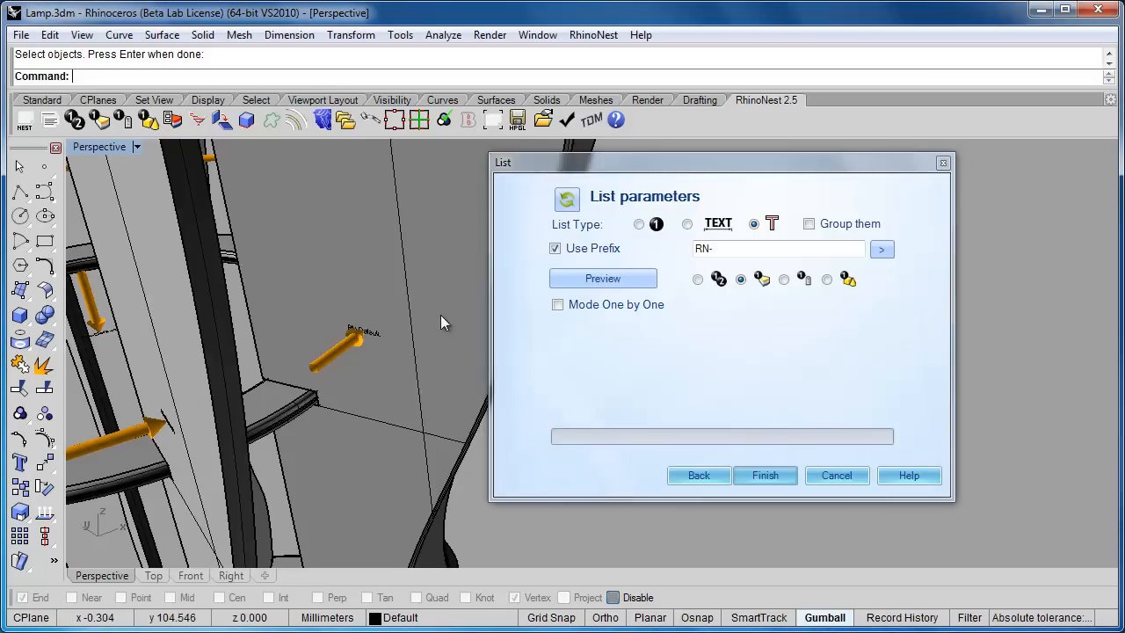
scroll(368, 325, up, 2)
scroll(334, 322, up, 3)
scroll(241, 304, up, 2)
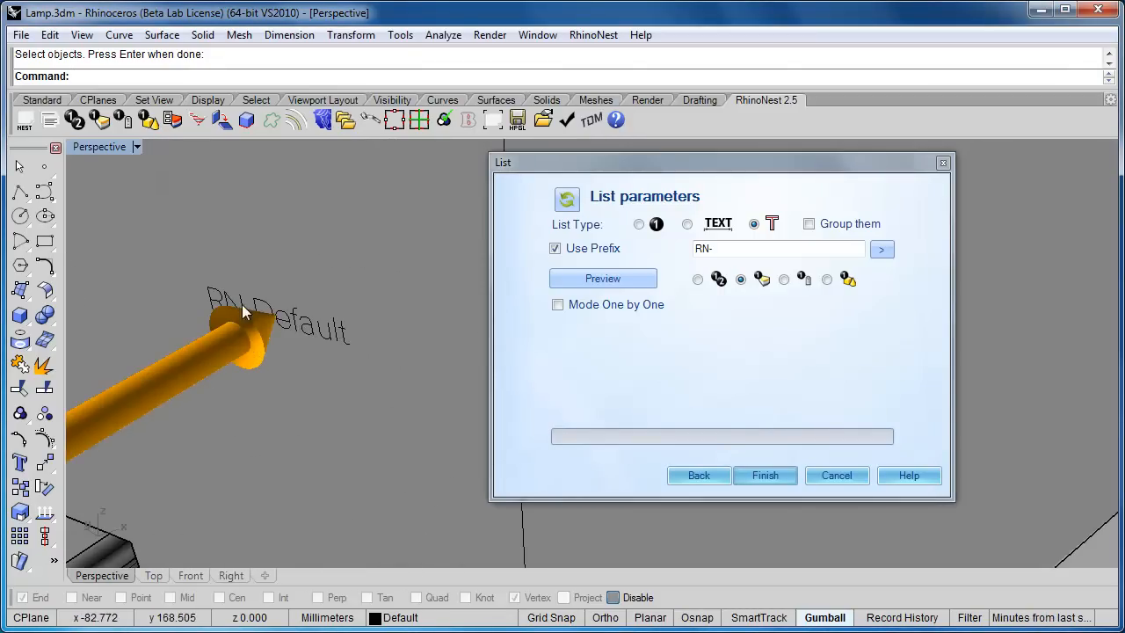
scroll(362, 332, down, 3)
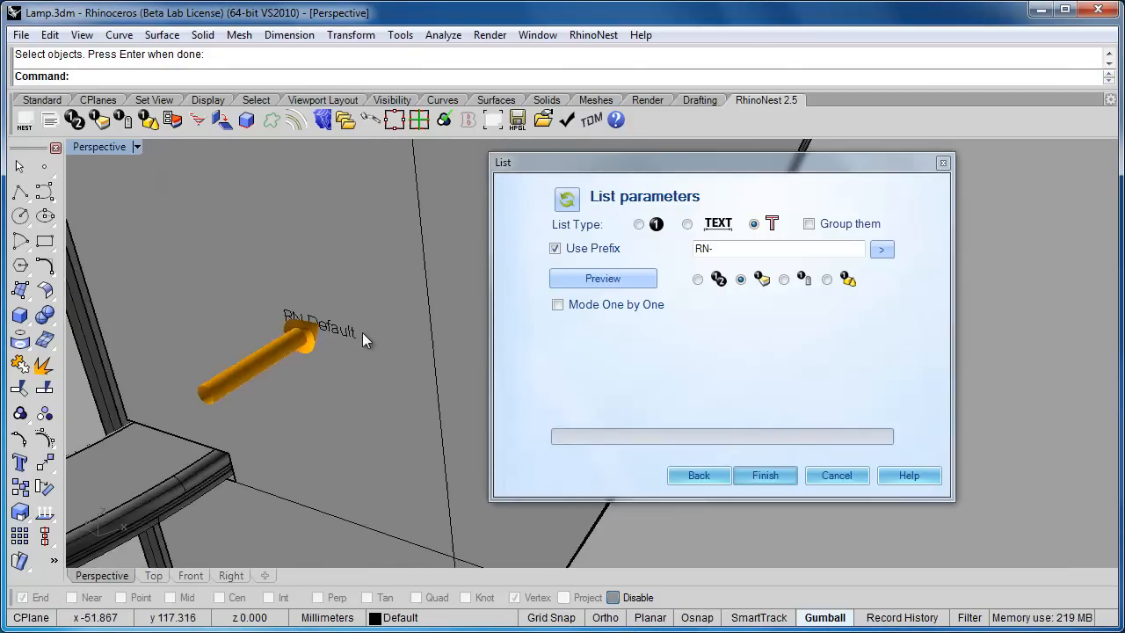
scroll(362, 333, down, 4)
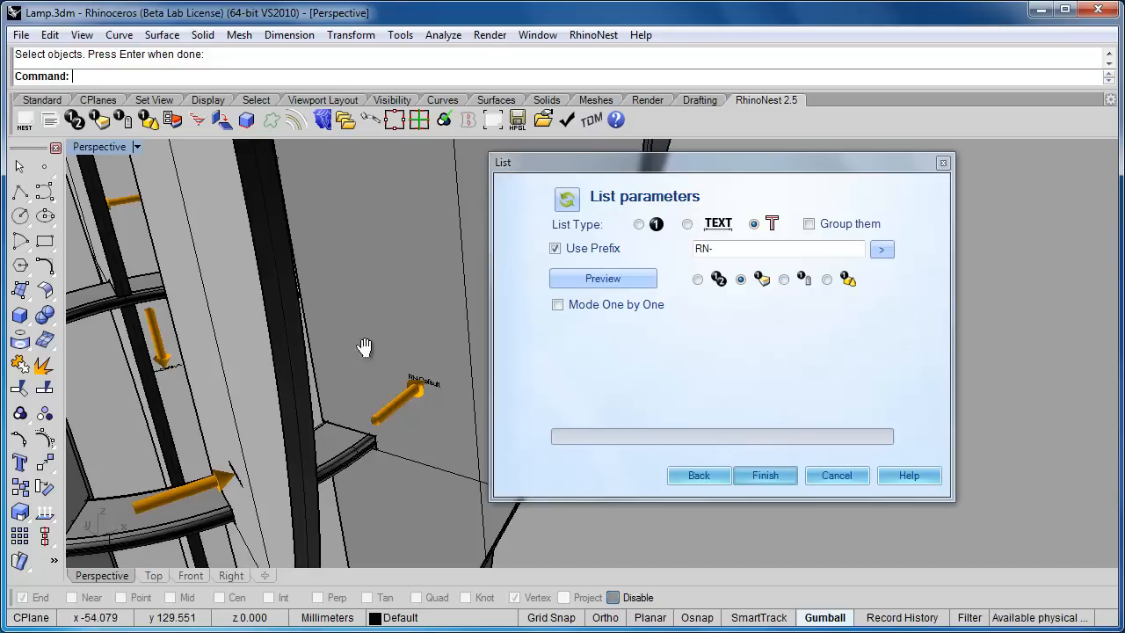
right_drag(365, 349, 341, 353)
scroll(342, 353, down, 3)
Name the lamp fin beside the middle ring MyObject in its object properties, and deselect it.
click(337, 329)
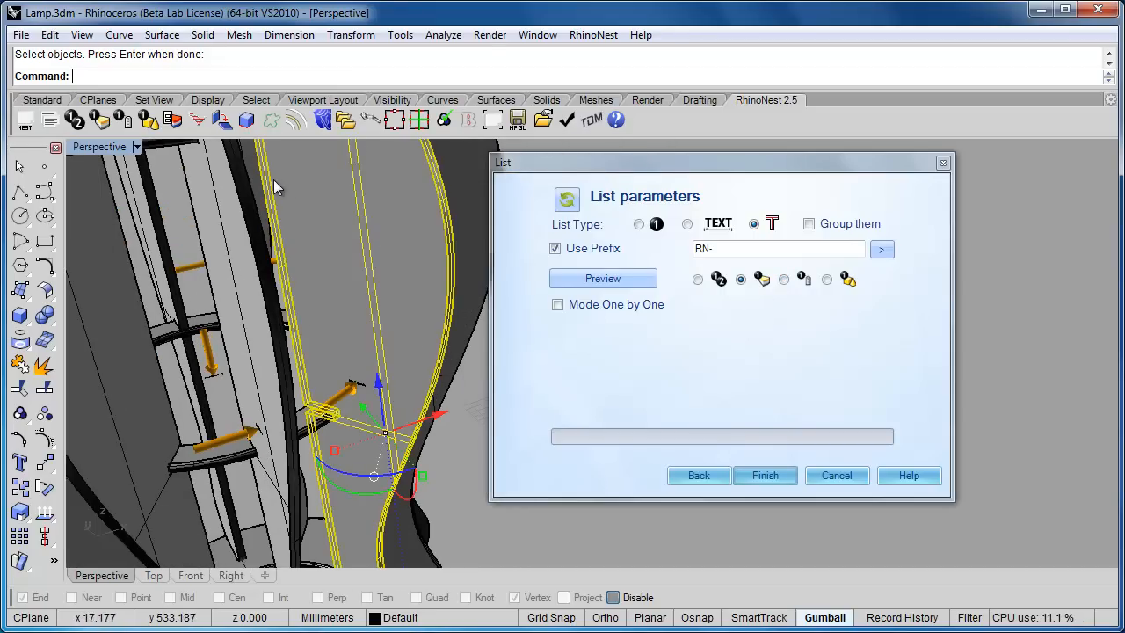
key(F3)
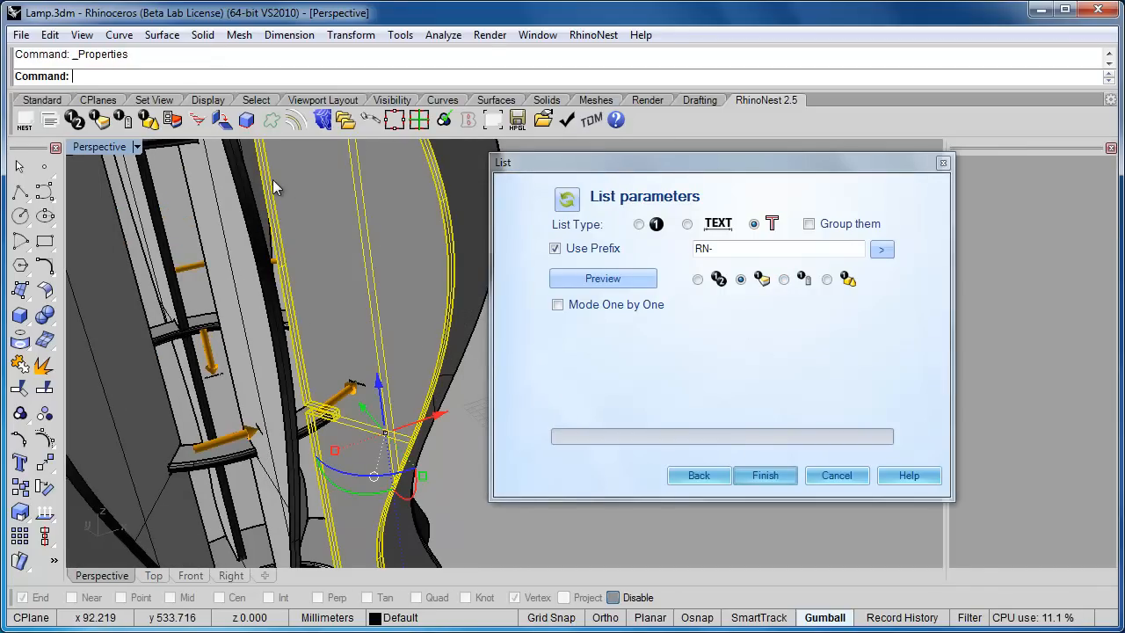
drag(563, 161, 472, 153)
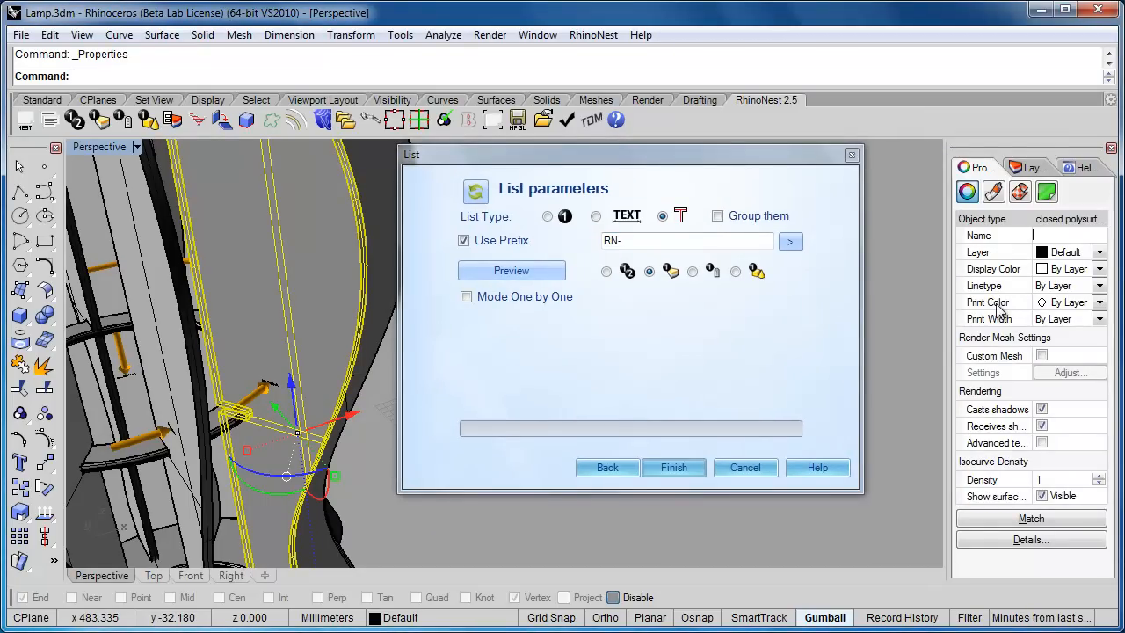
text(MyObject)
key(Return)
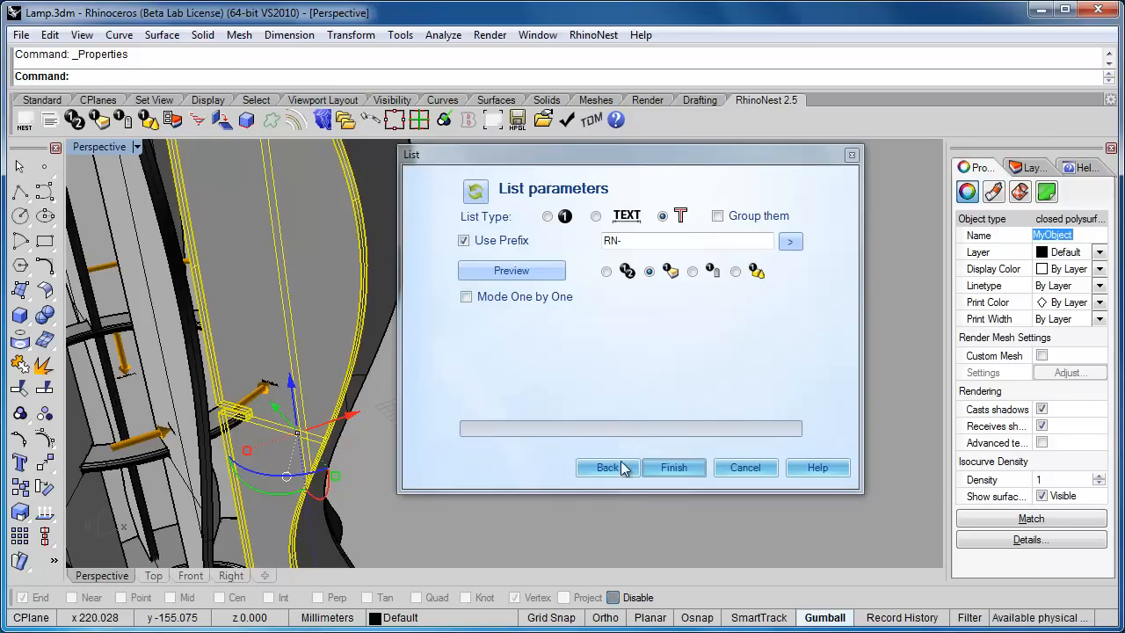
click(484, 513)
Set the label content to the fourth option, the one marked with yellow shapes, for the lamp's parts.
scroll(460, 496, down, 2)
scroll(369, 431, up, 3)
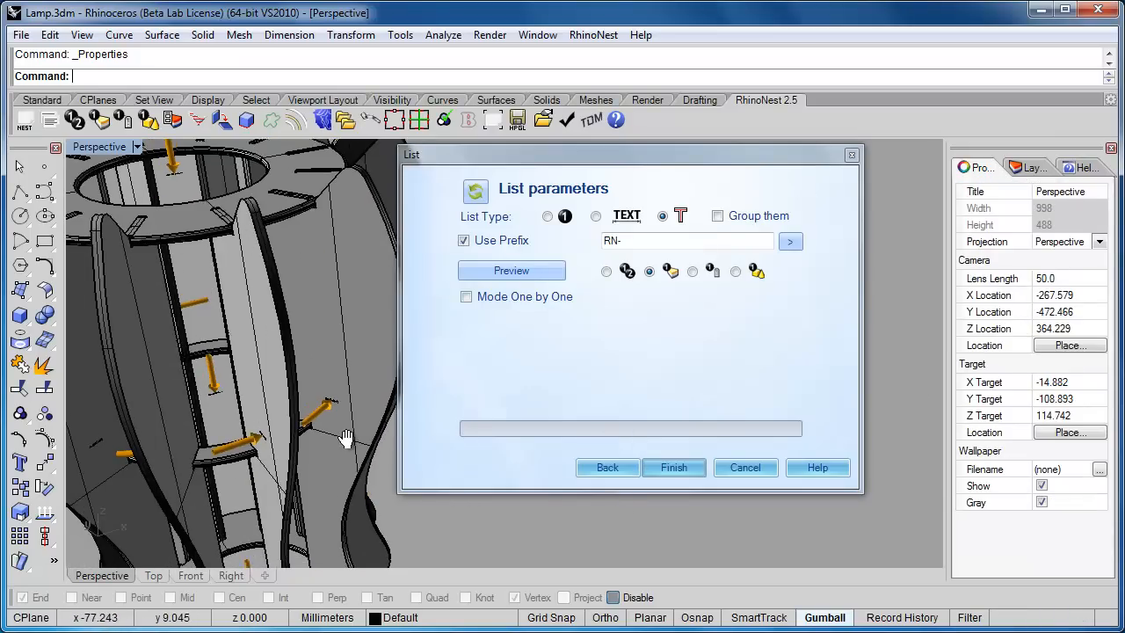
scroll(368, 369, up, 2)
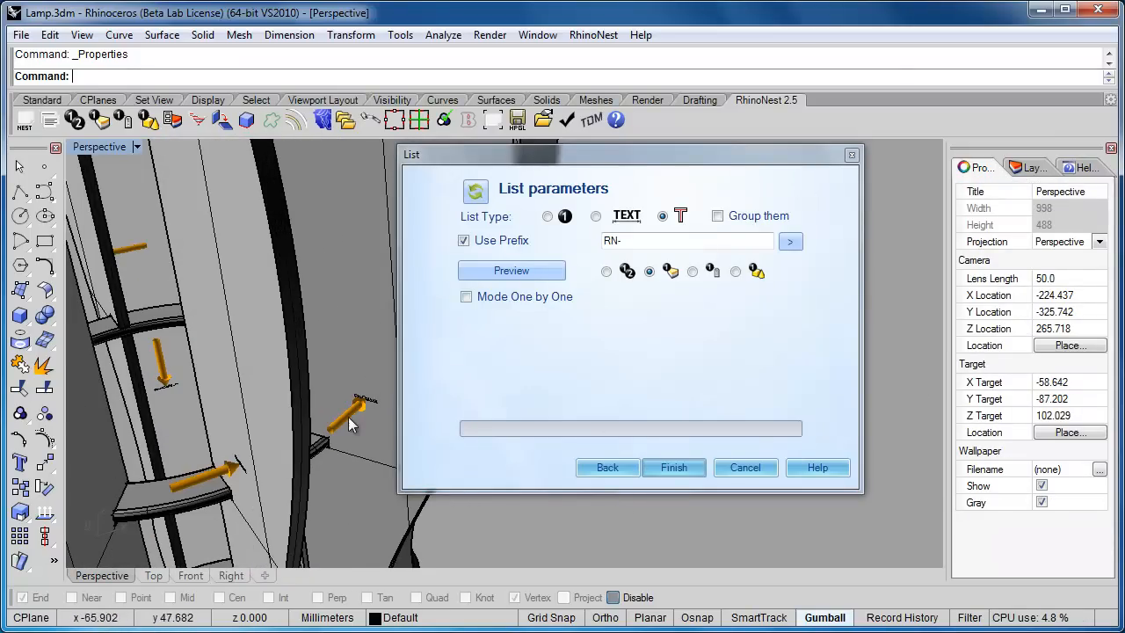
scroll(352, 411, down, 3)
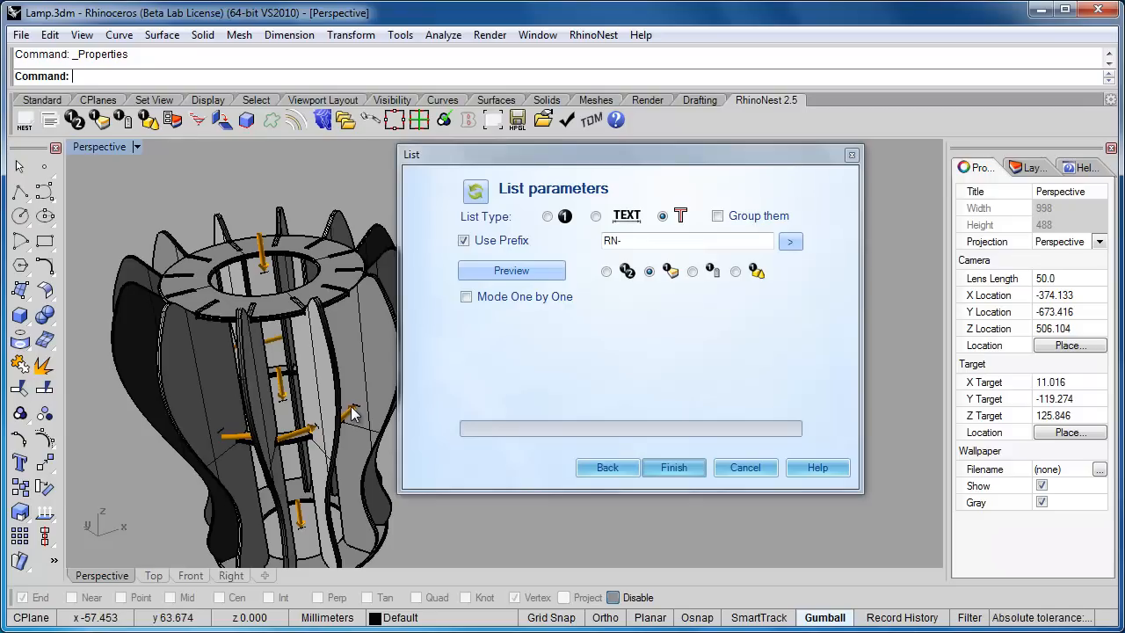
right_drag(332, 389, 340, 354)
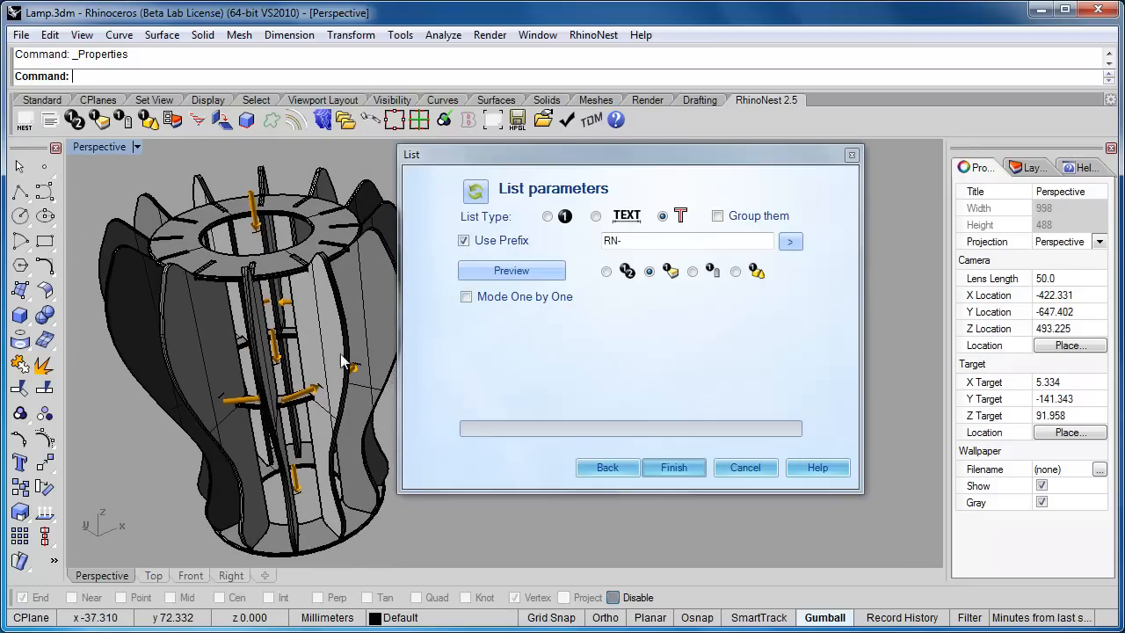
click(736, 272)
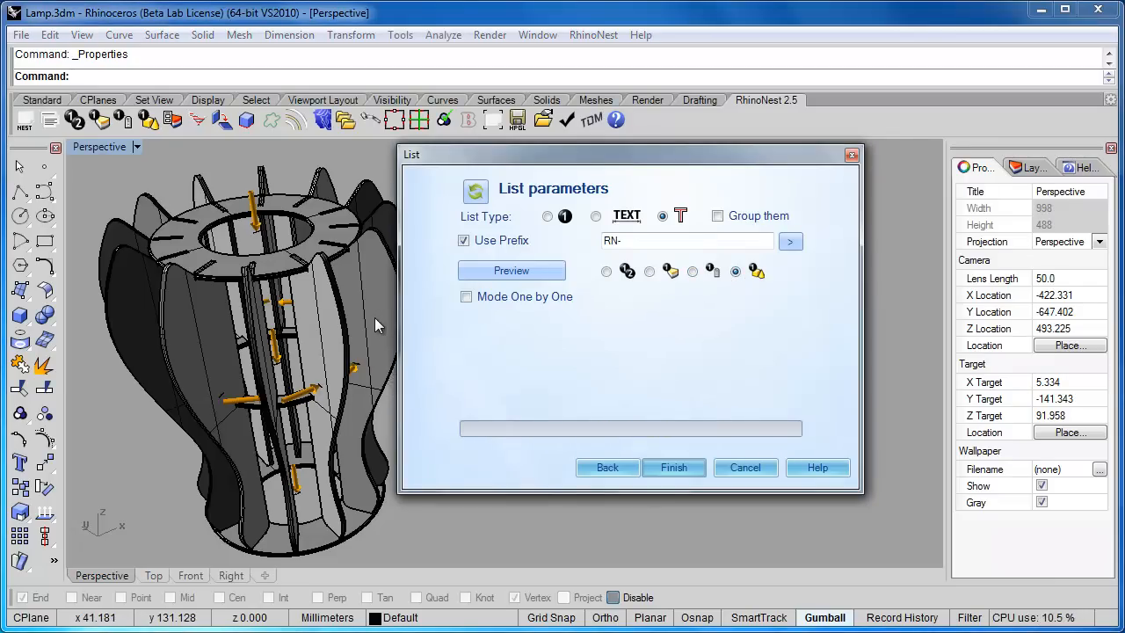
Examine the label at the arrow tip on the fin named MyObject and check the fin's properties, leaving it deselected.
scroll(374, 317, up, 5)
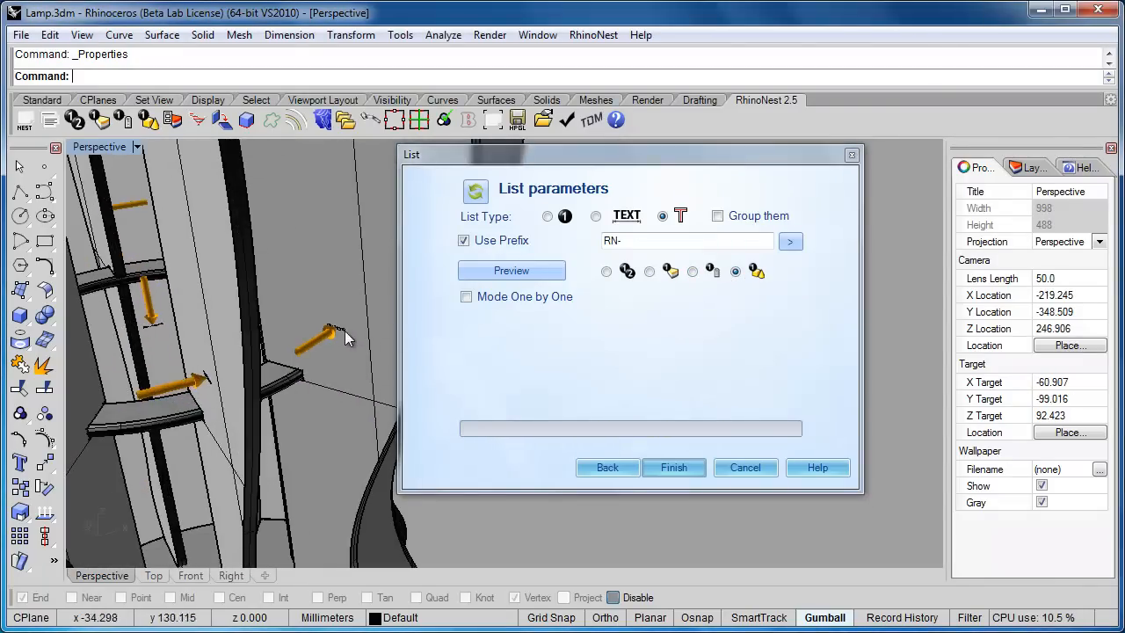
scroll(345, 329, up, 3)
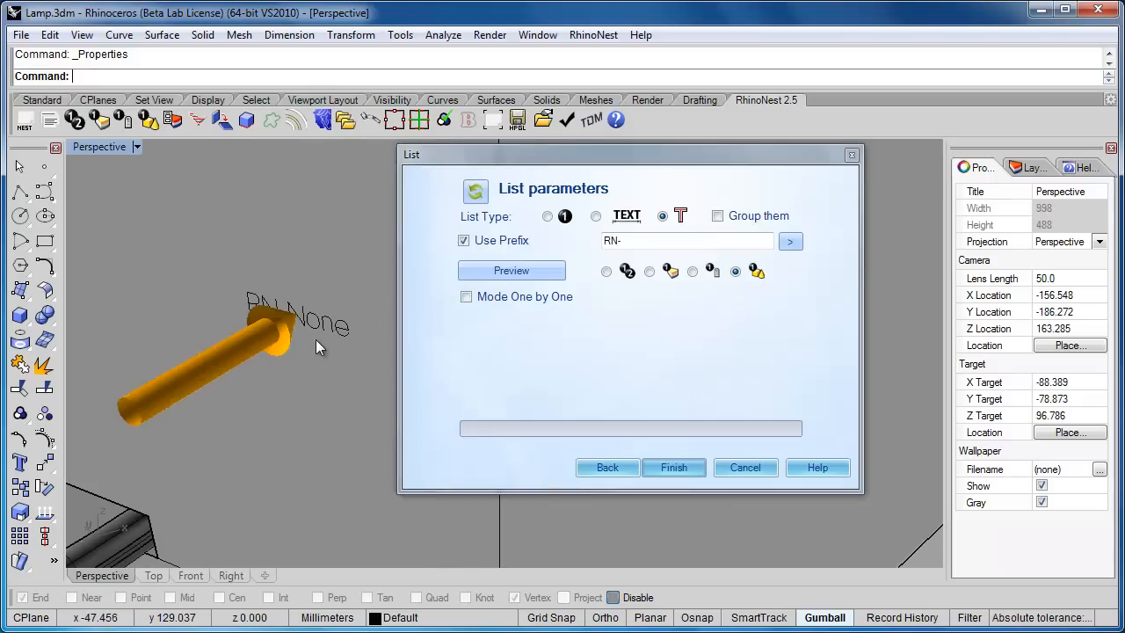
scroll(315, 339, down, 3)
click(327, 343)
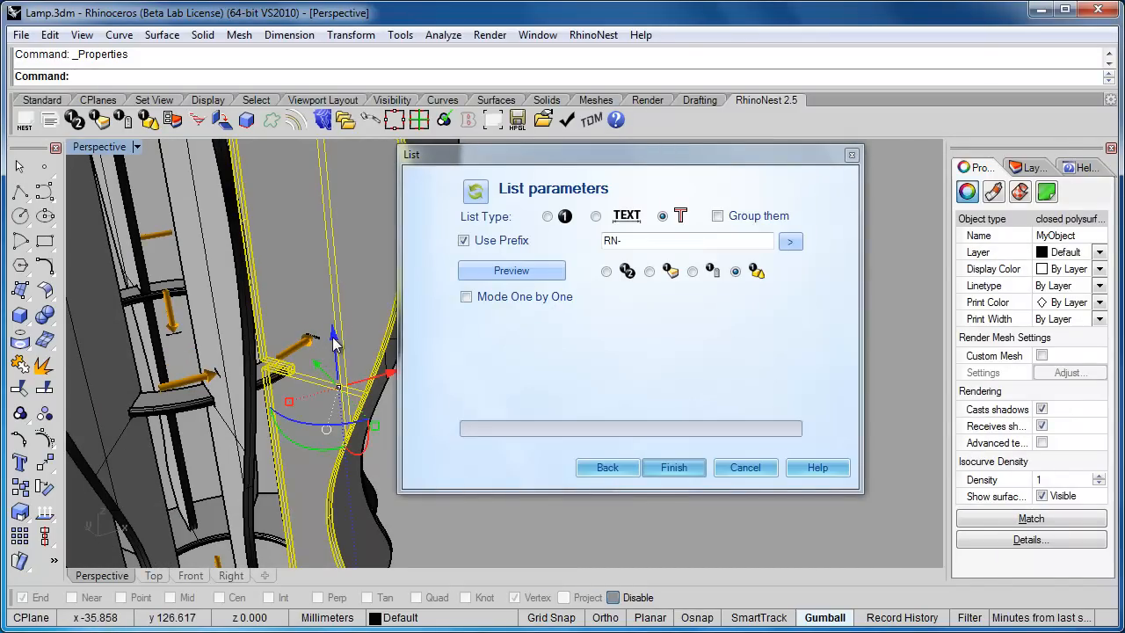
scroll(319, 342, up, 4)
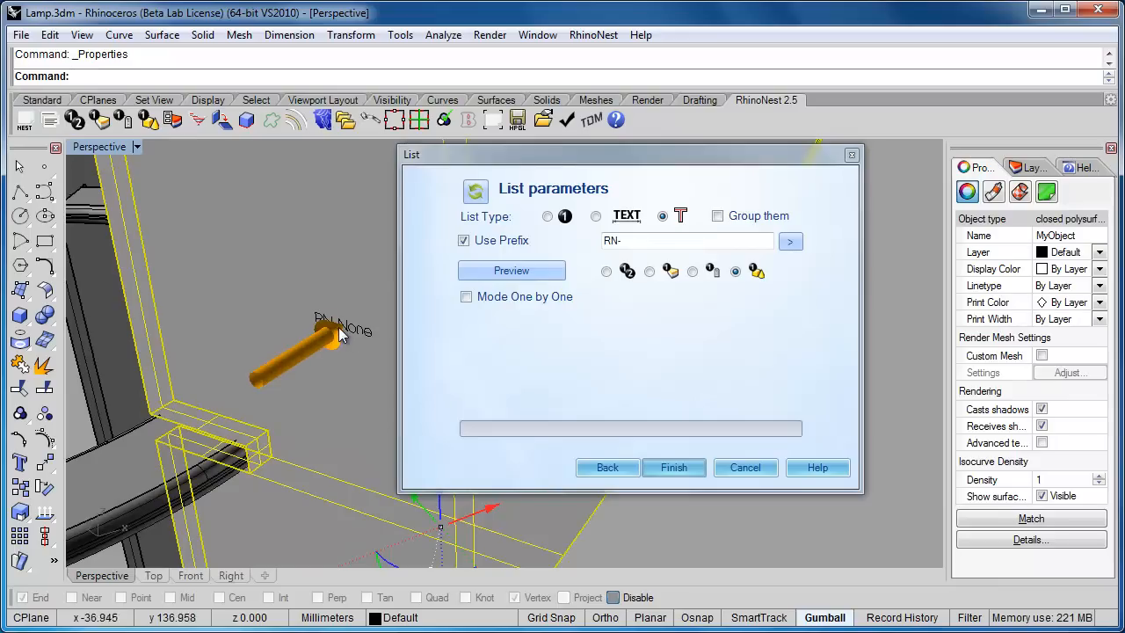
scroll(337, 334, down, 4)
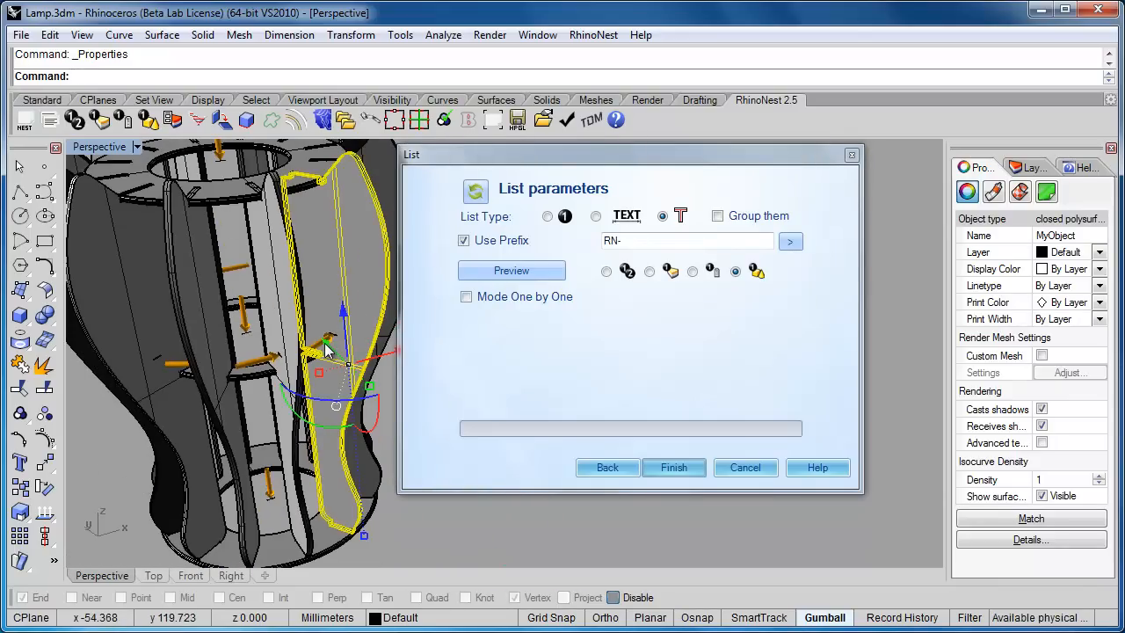
scroll(327, 345, down, 5)
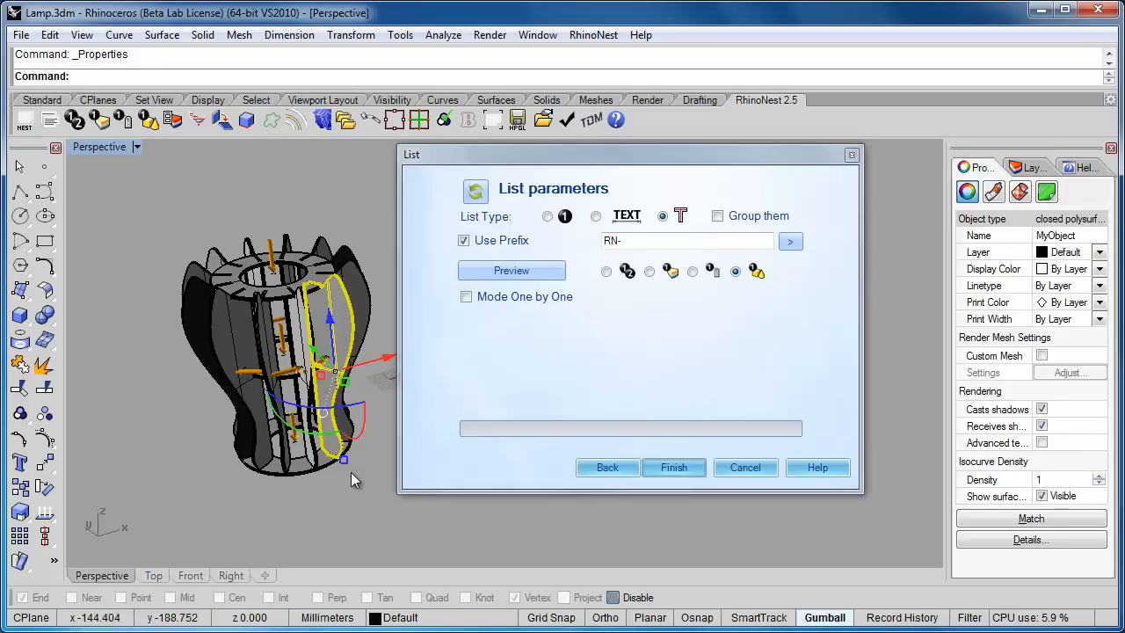
click(351, 472)
Set the label content back to sequential numbers with the RN- prefix and inspect the labels on the fin and top ring.
click(605, 272)
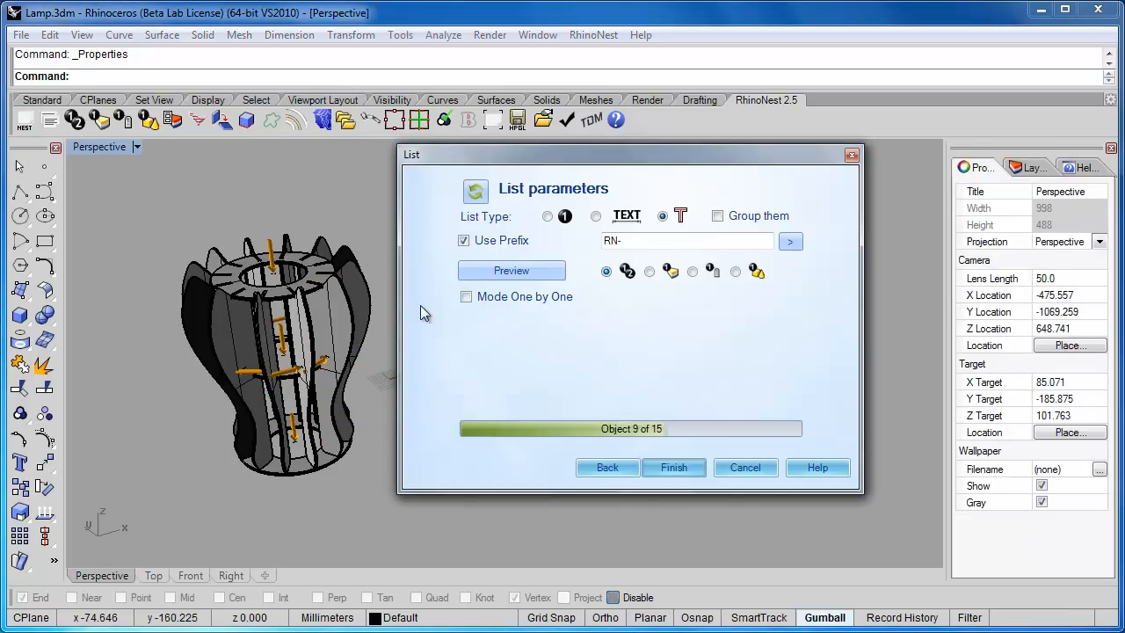
scroll(312, 312, up, 6)
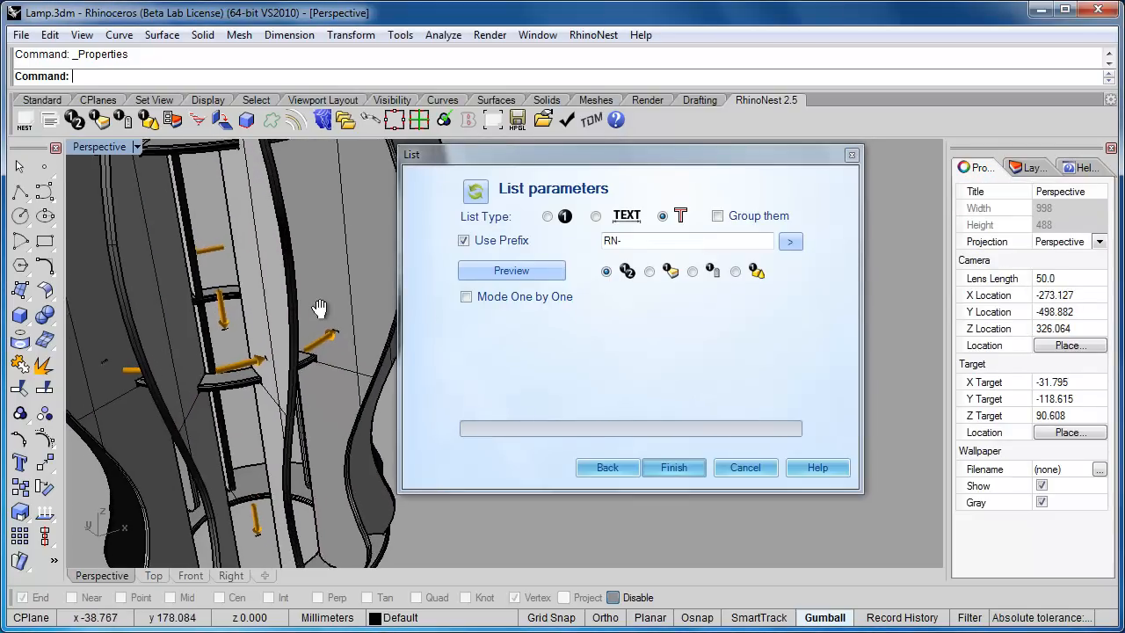
scroll(338, 316, up, 2)
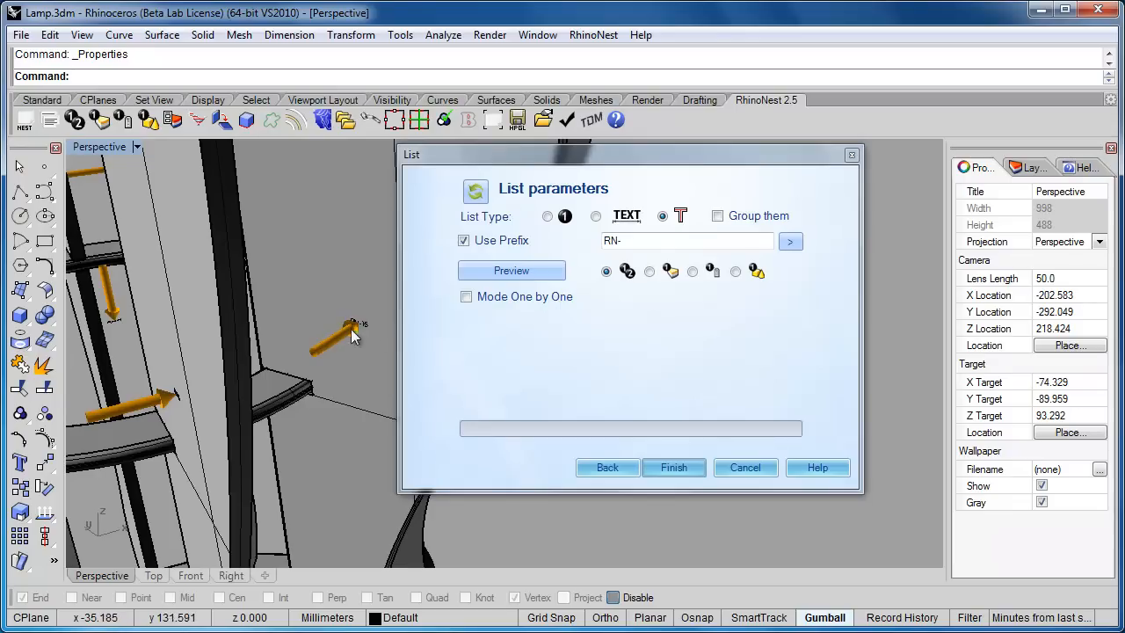
scroll(322, 329, down, 8)
right_drag(268, 291, 258, 240)
scroll(242, 286, up, 4)
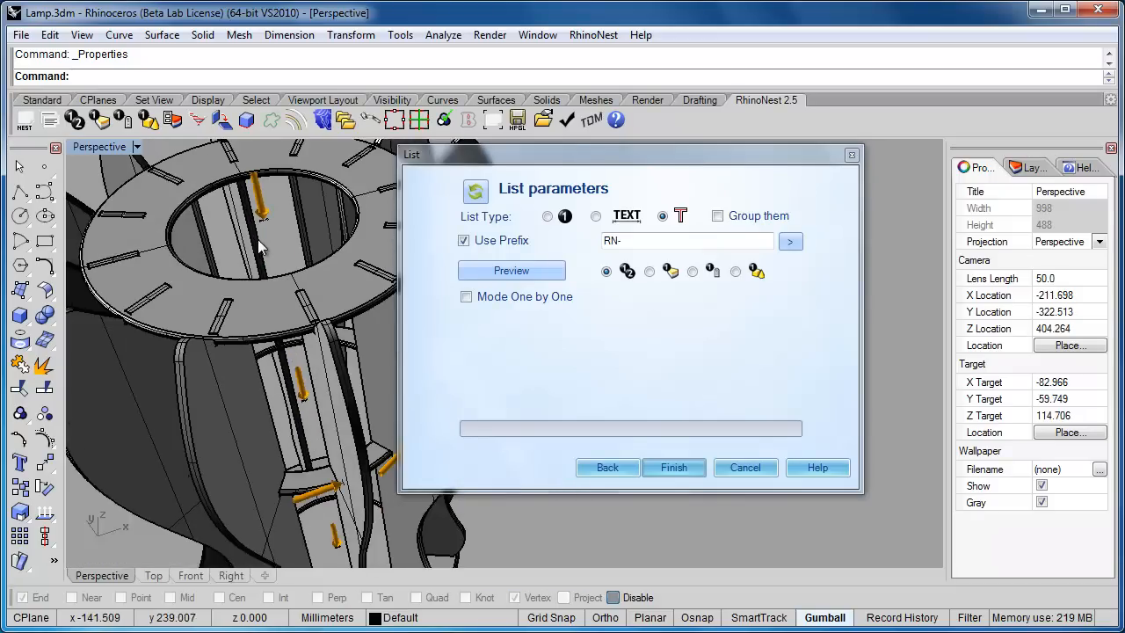
scroll(255, 268, down, 2)
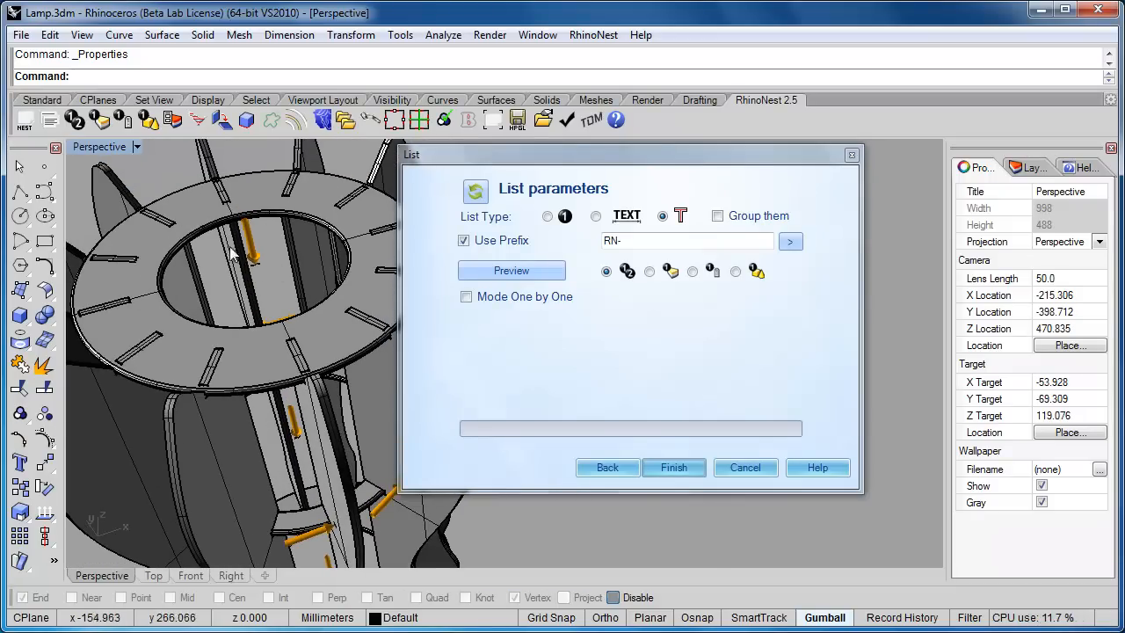
scroll(279, 269, up, 3)
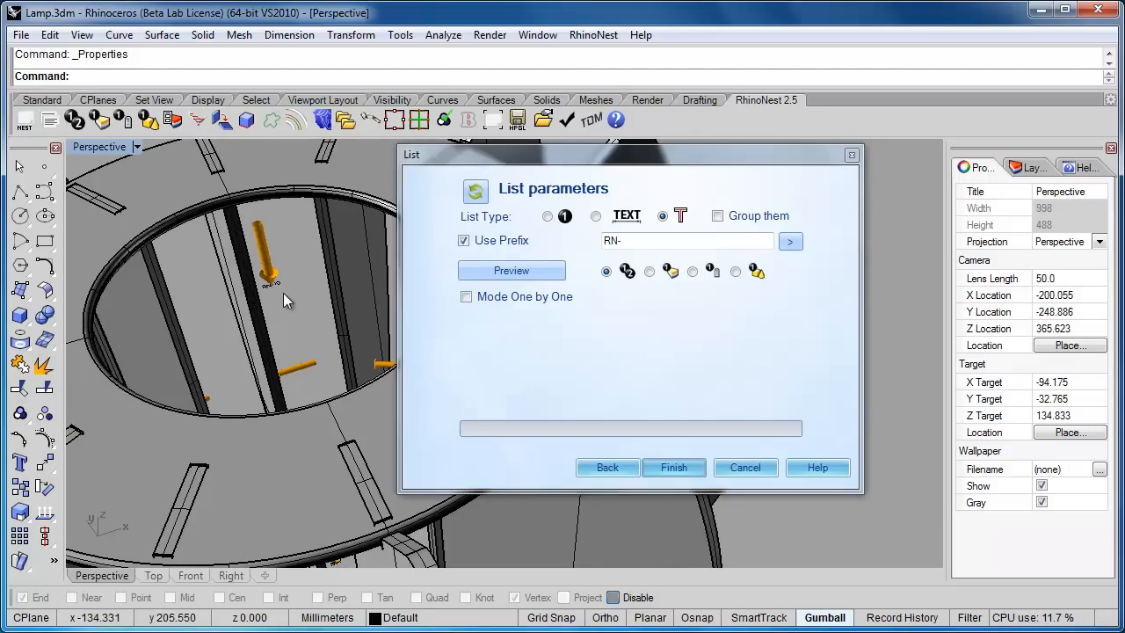
scroll(282, 297, down, 3)
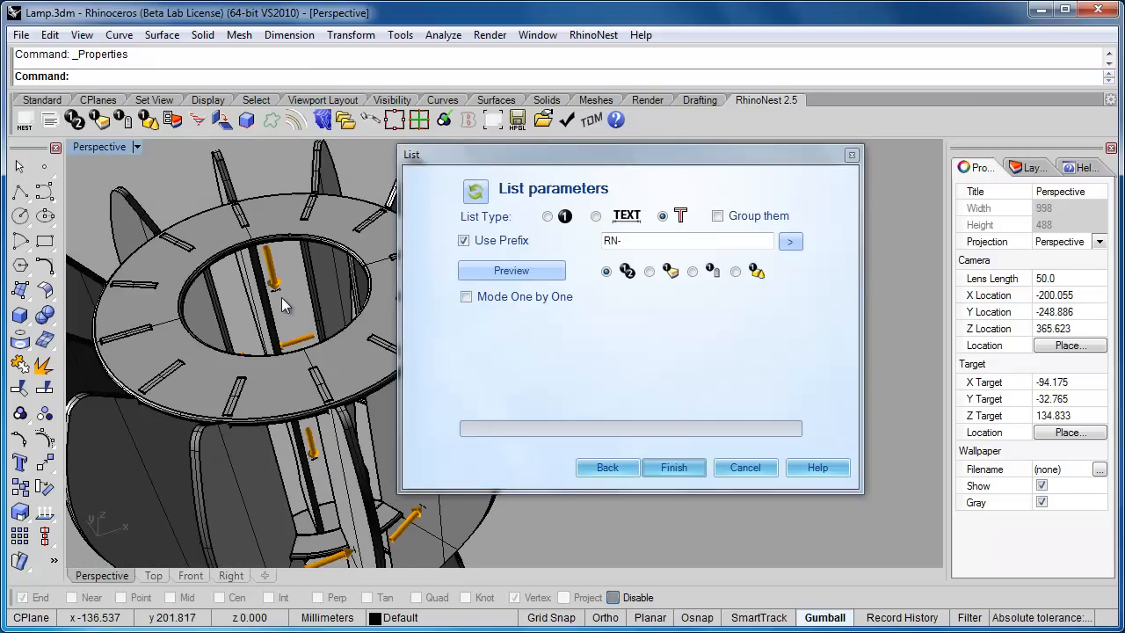
Turn on Mode One by One for the labels and hide all objects except the current one.
click(467, 298)
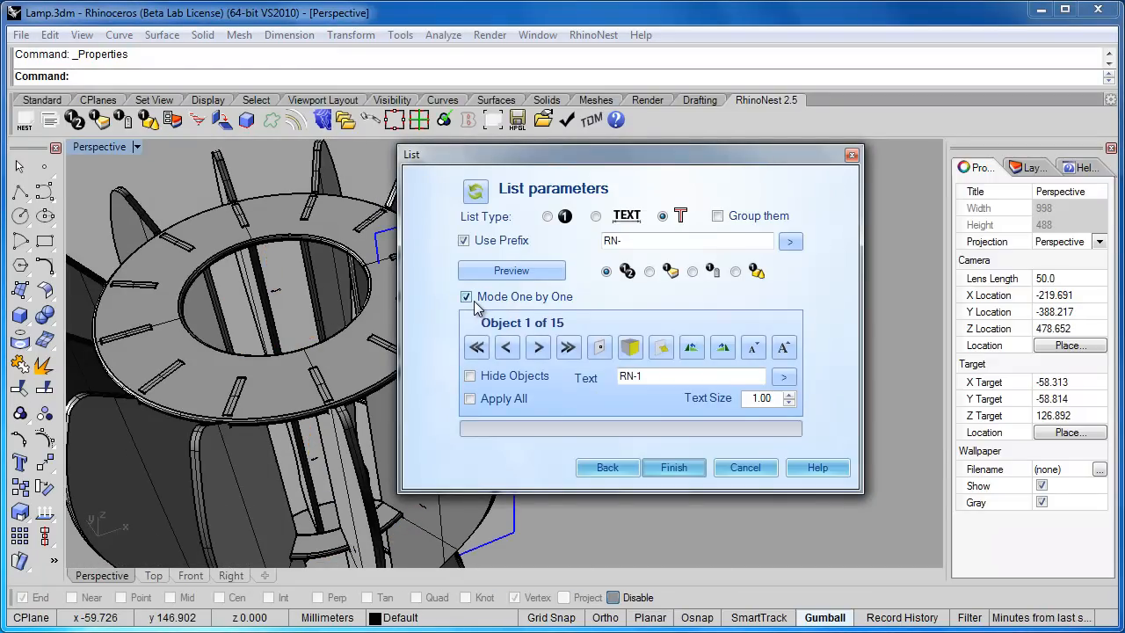
shift+right_drag(310, 313, 274, 310)
scroll(272, 311, down, 4)
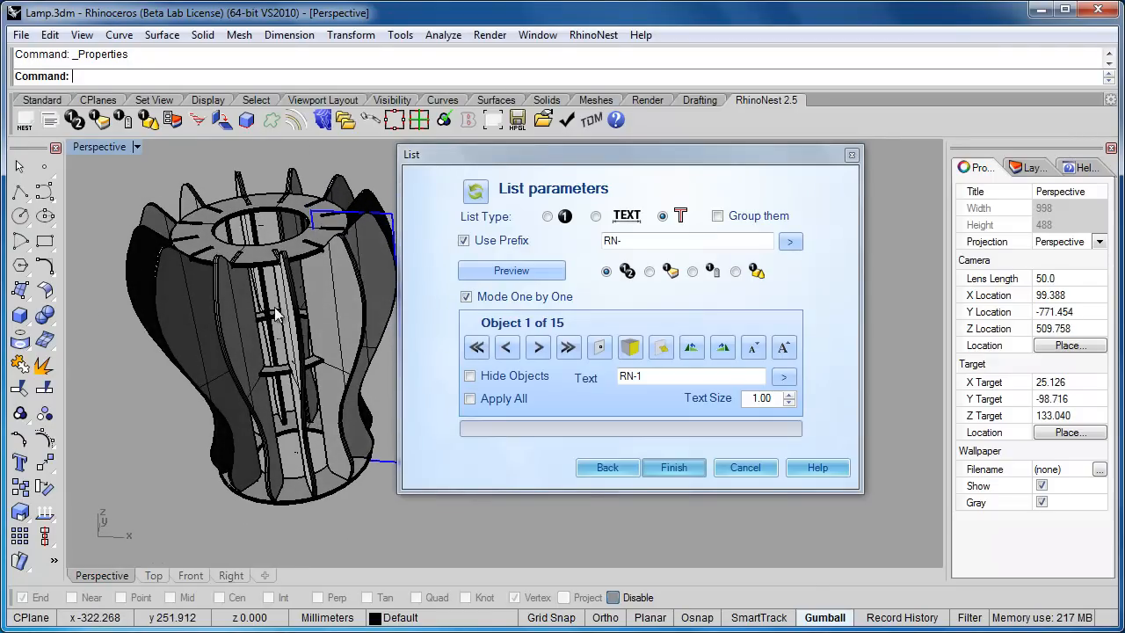
click(473, 377)
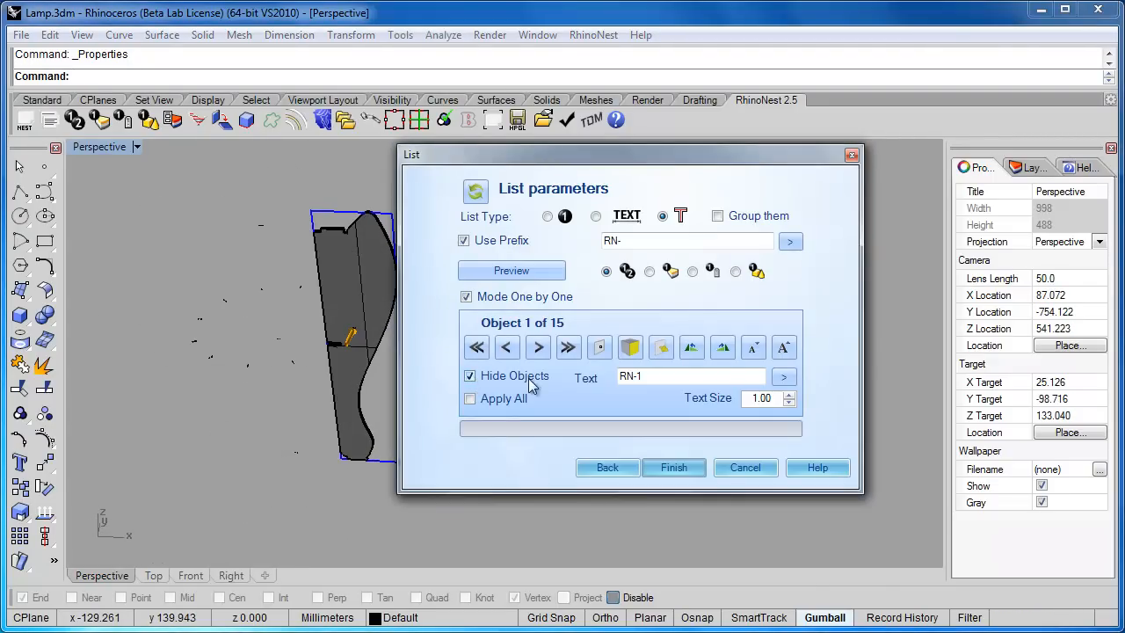
right_drag(374, 360, 345, 348)
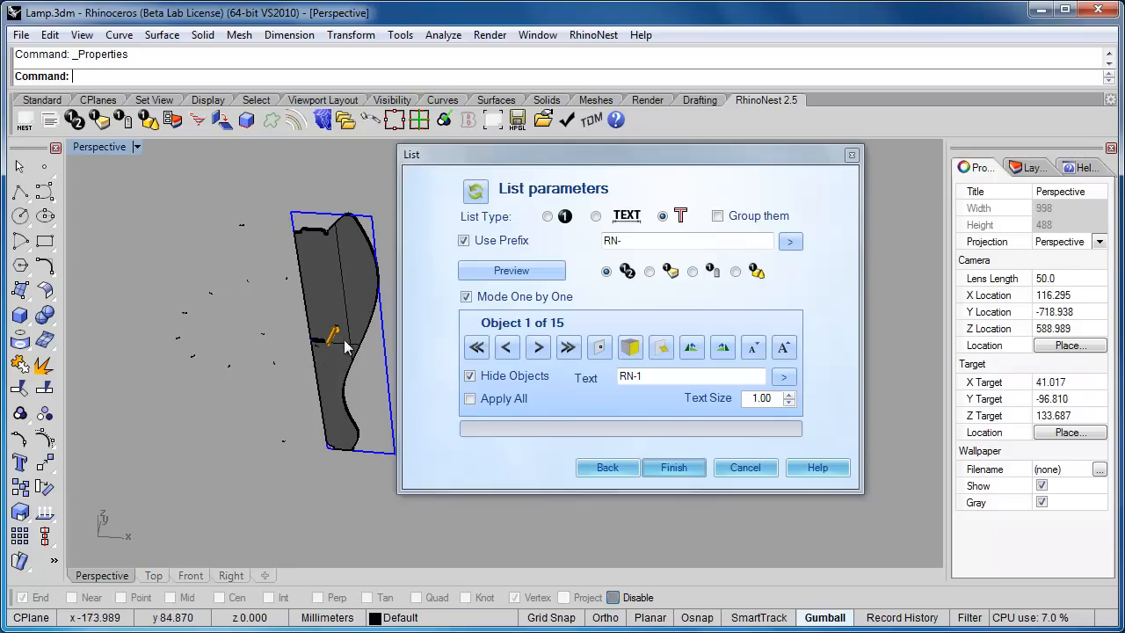
Go through the parts one by one to object 7, the ring labelled RN-7.
click(539, 348)
click(540, 348)
click(539, 349)
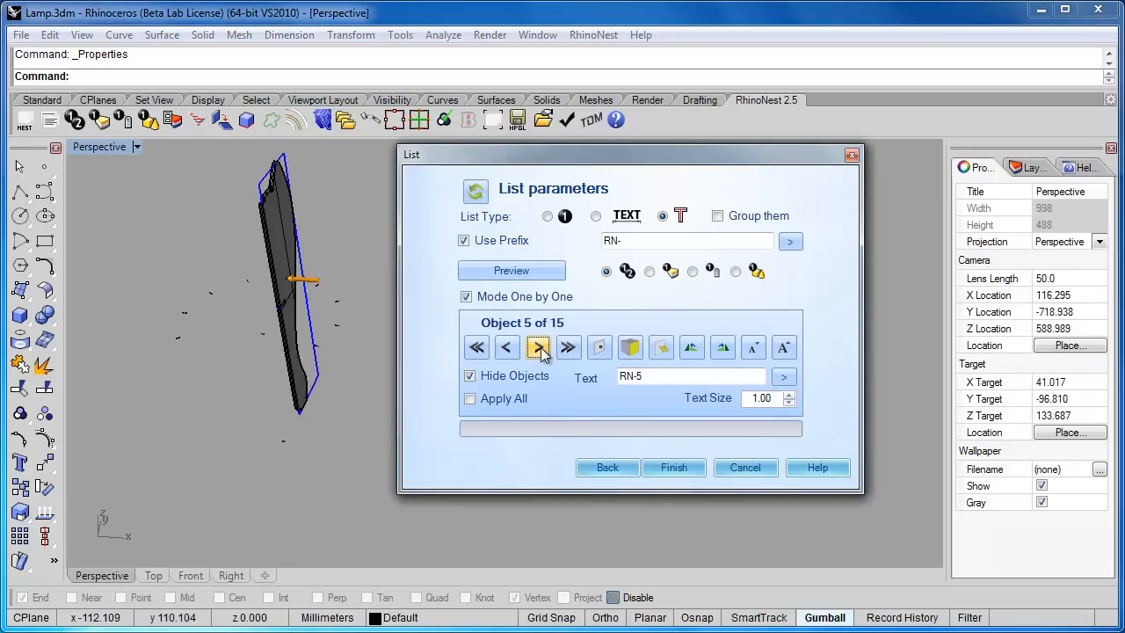
click(539, 348)
click(540, 348)
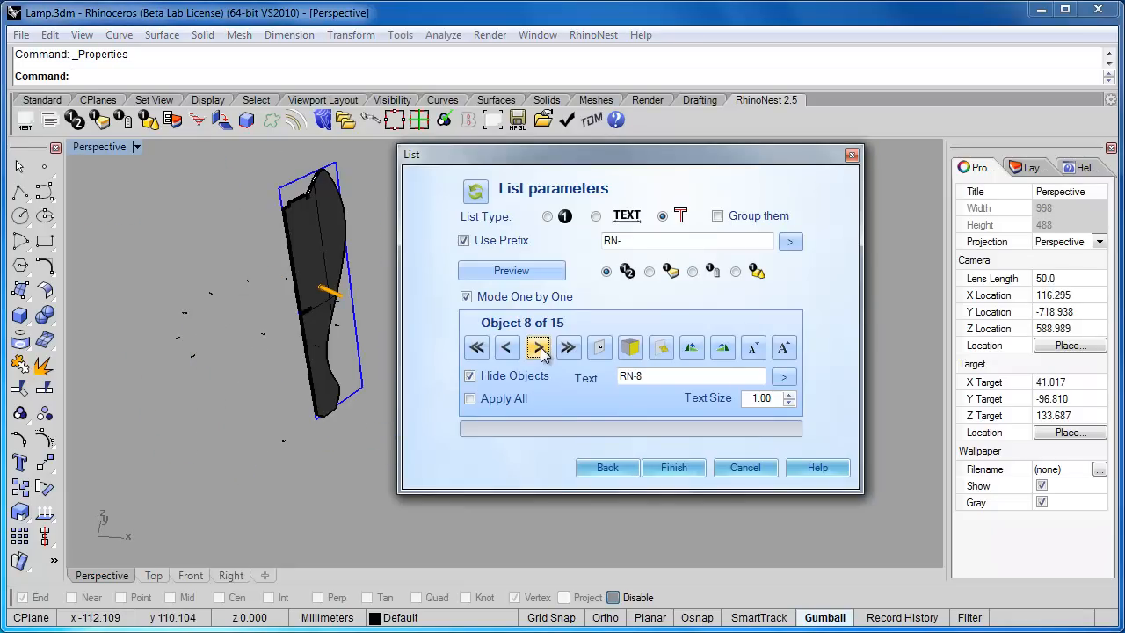
click(506, 348)
scroll(328, 342, up, 6)
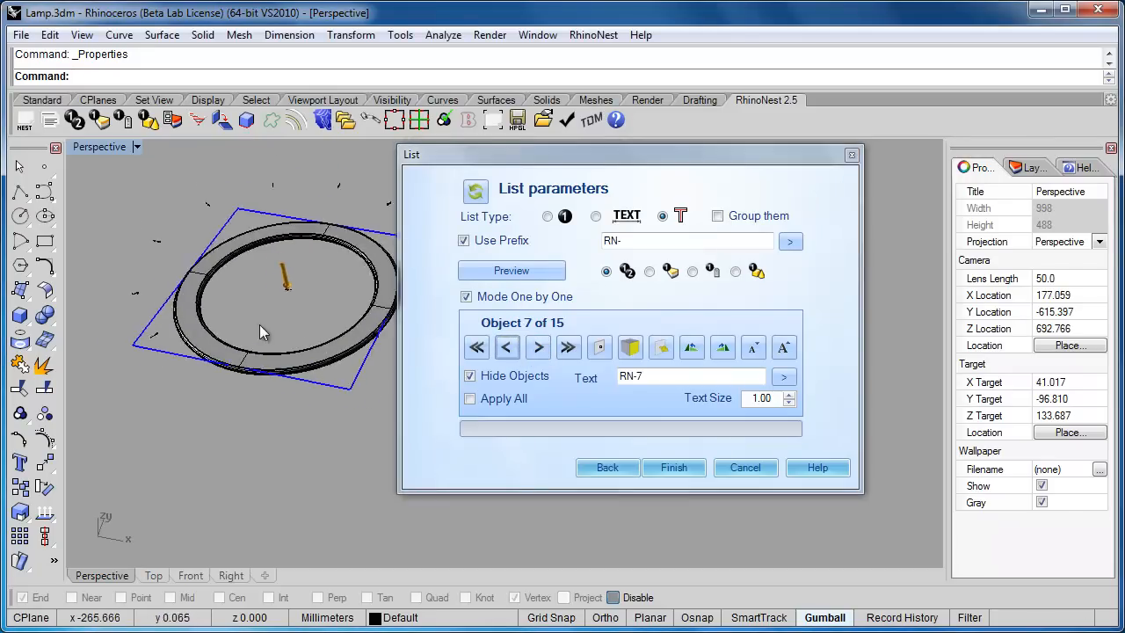
scroll(299, 278, down, 6)
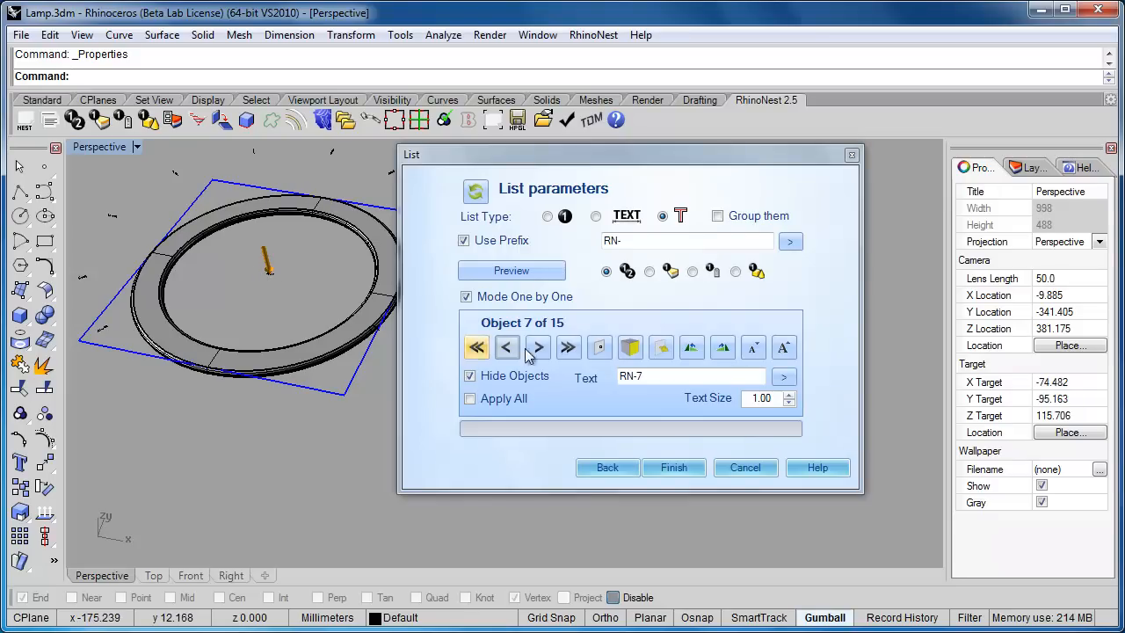
Move the RN-7 label from the ring's empty centre onto the front part of its flat face and check its placement.
click(603, 351)
scroll(246, 362, up, 3)
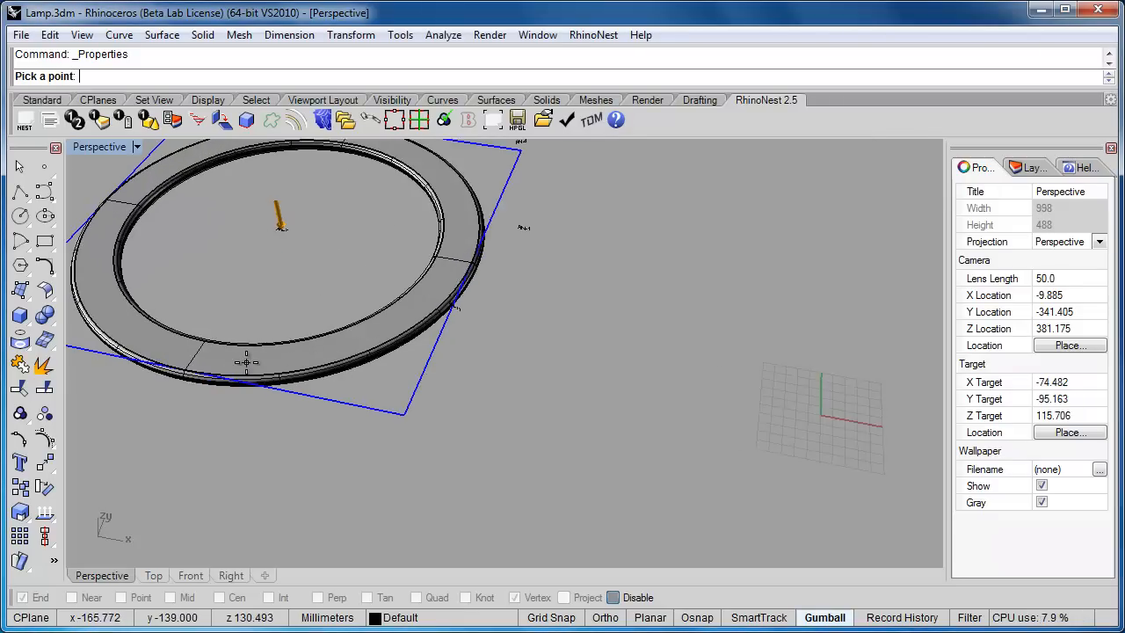
scroll(246, 362, up, 3)
click(243, 356)
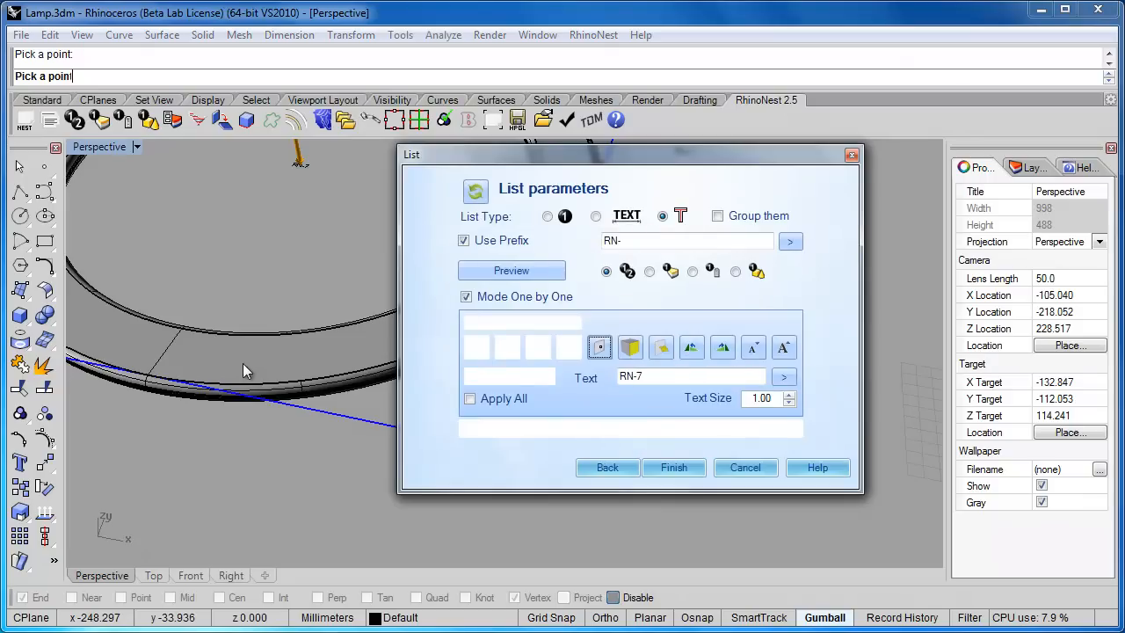
scroll(242, 360, up, 4)
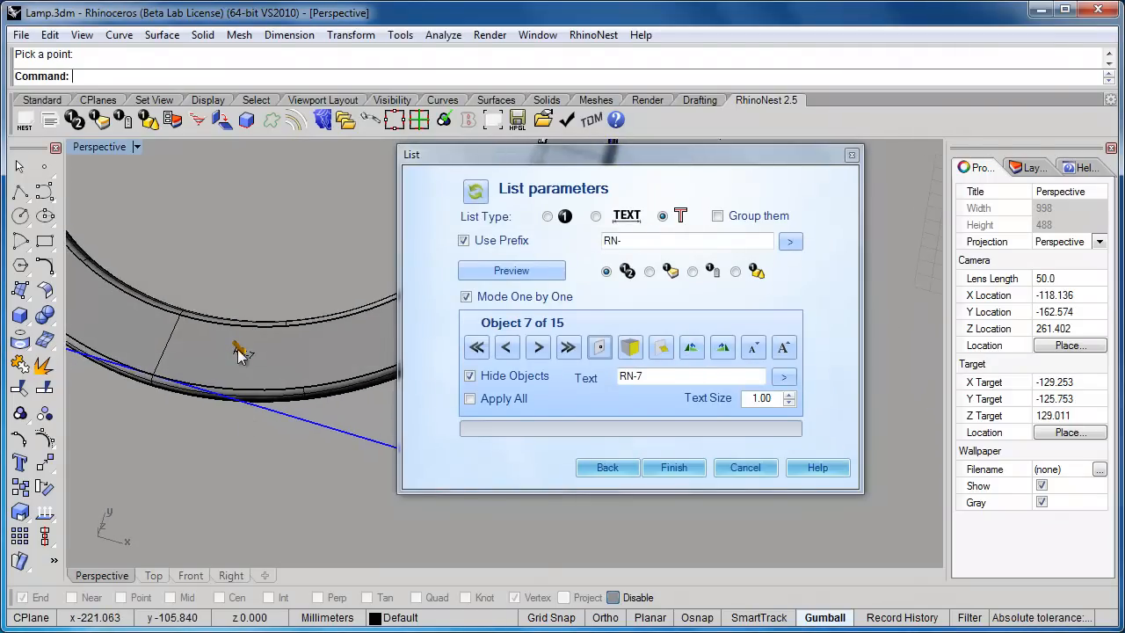
scroll(234, 347, down, 6)
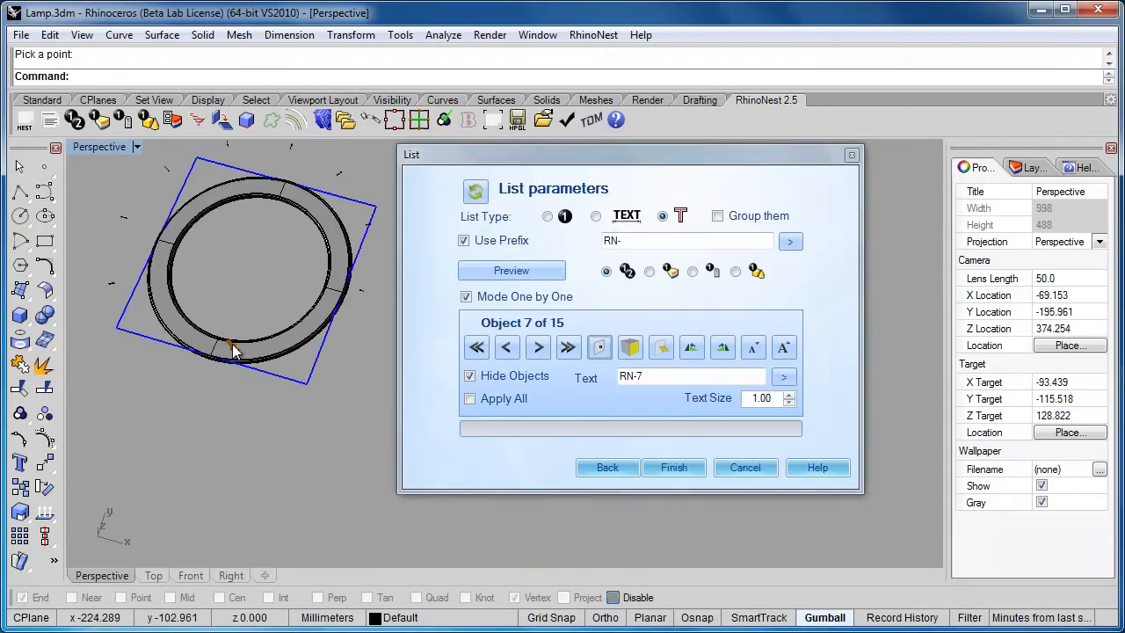
right_drag(229, 334, 282, 334)
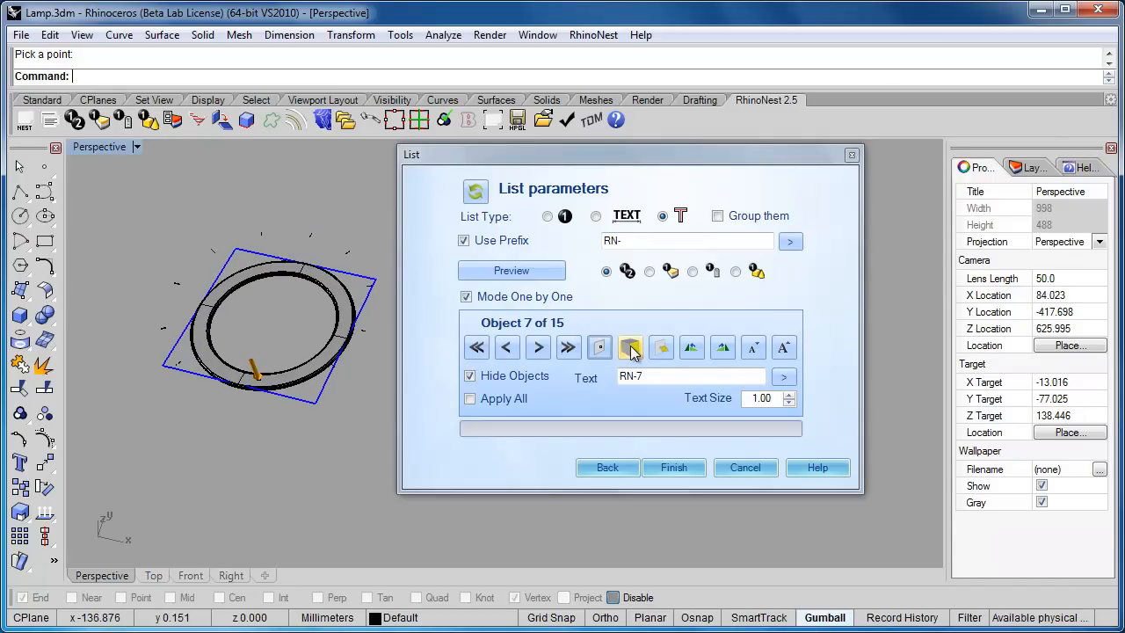
shift+right_drag(262, 362, 262, 283)
scroll(299, 320, up, 10)
scroll(317, 327, down, 3)
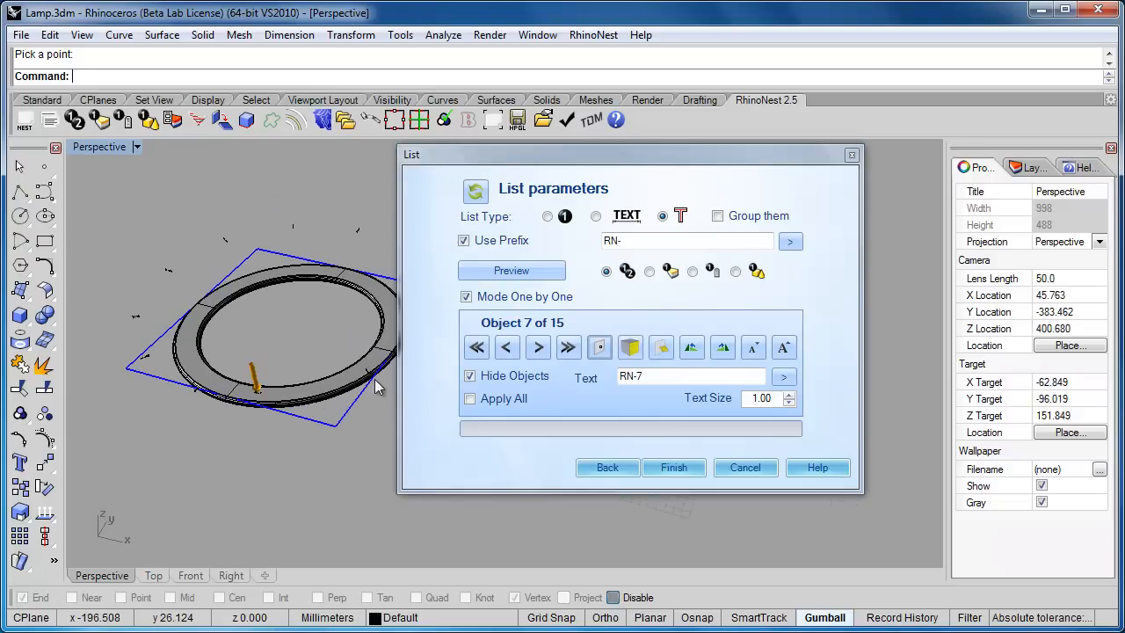
Go back to object 6 and place the RN-6 label on the fin's opposite face.
click(506, 347)
scroll(249, 301, up, 10)
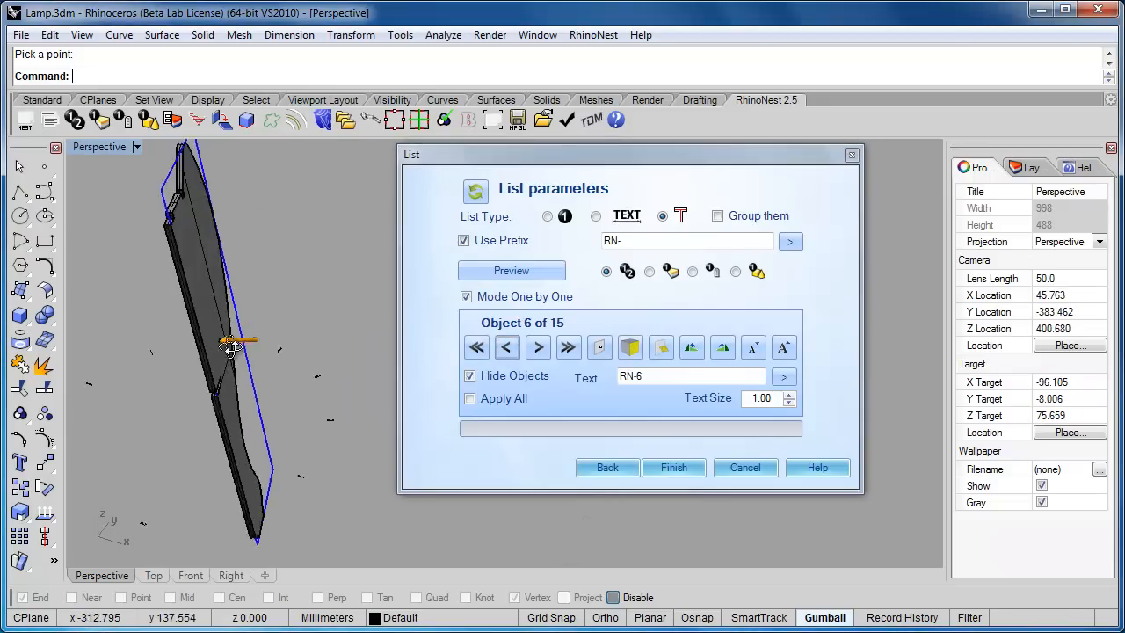
scroll(236, 375, up, 5)
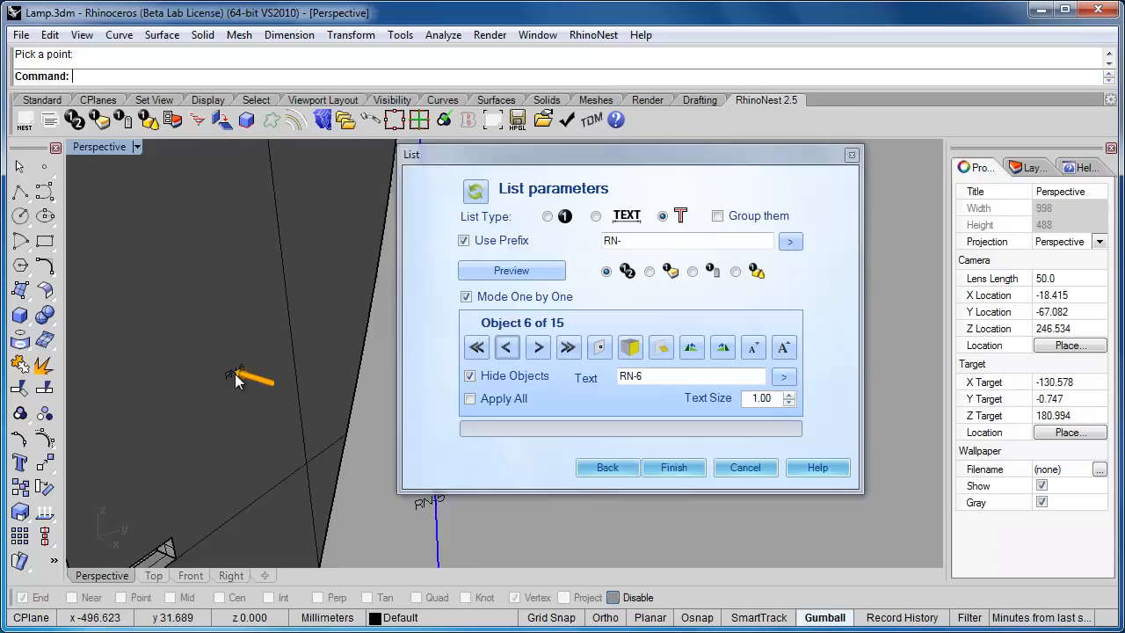
scroll(237, 372, down, 15)
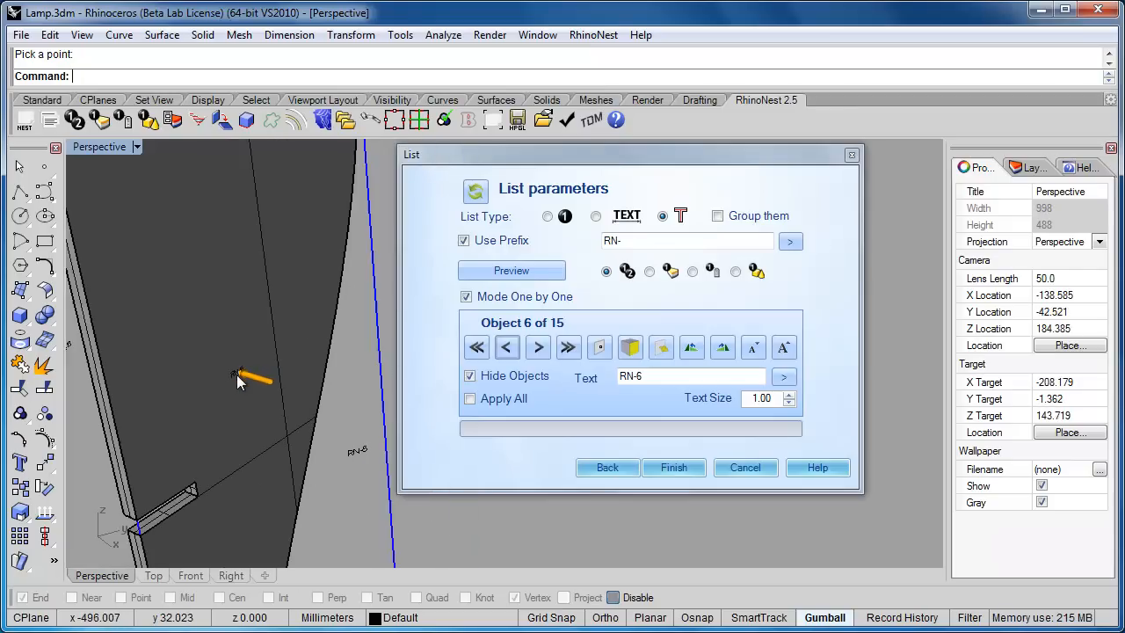
right_drag(224, 370, 189, 350)
click(631, 348)
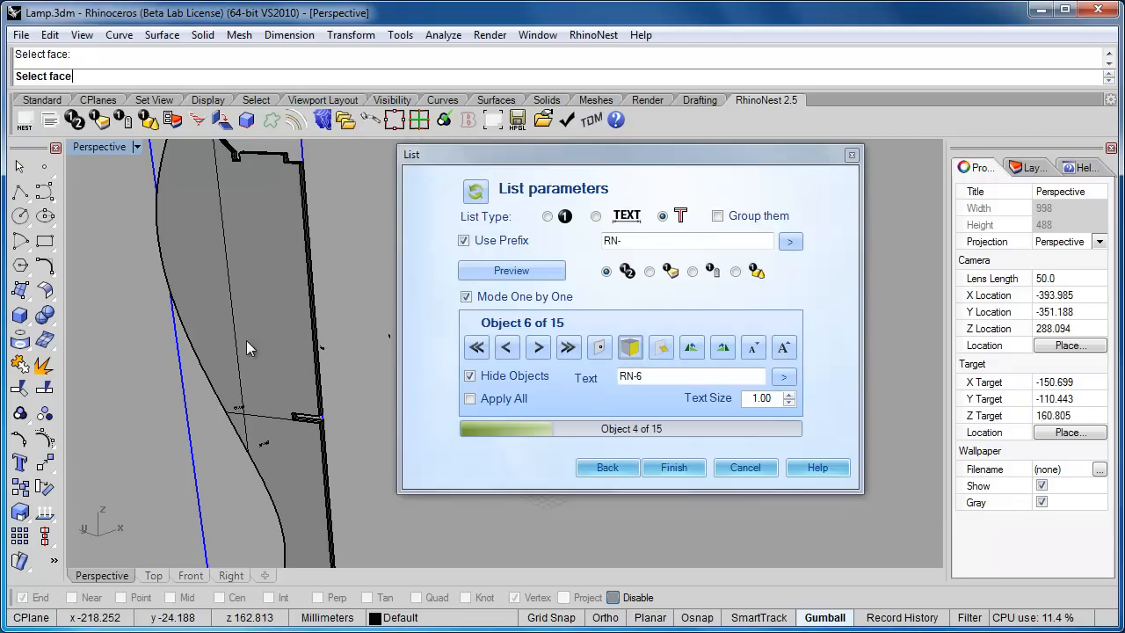
click(240, 344)
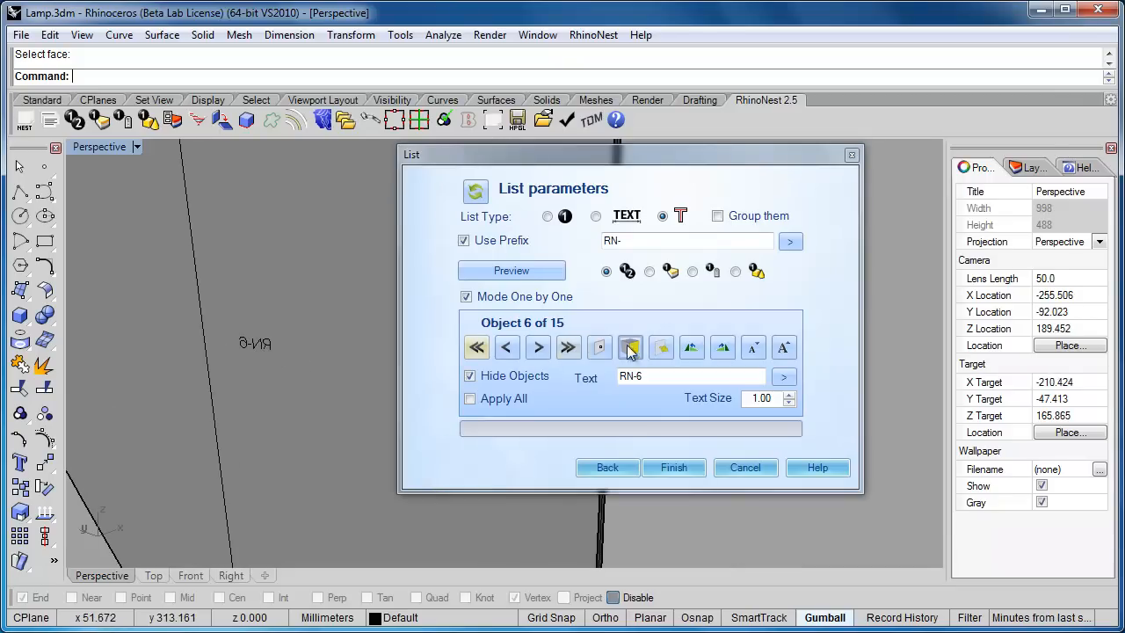
Flip the mirrored RN-6 label so it reads correctly and rotate it counterclockwise on the fin's face.
click(662, 347)
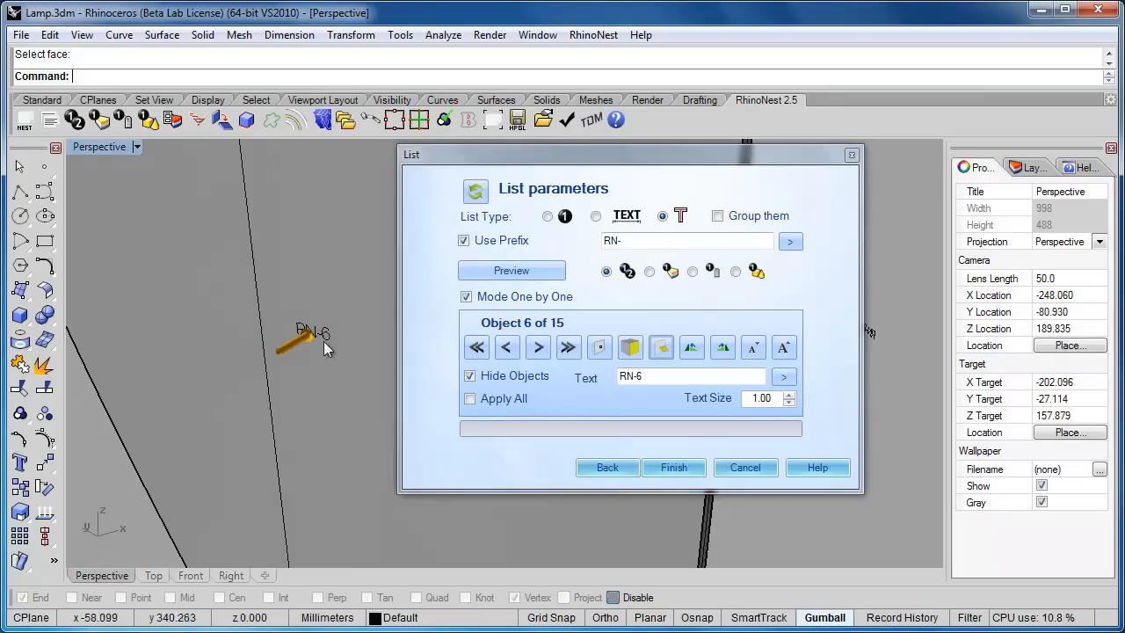
click(692, 347)
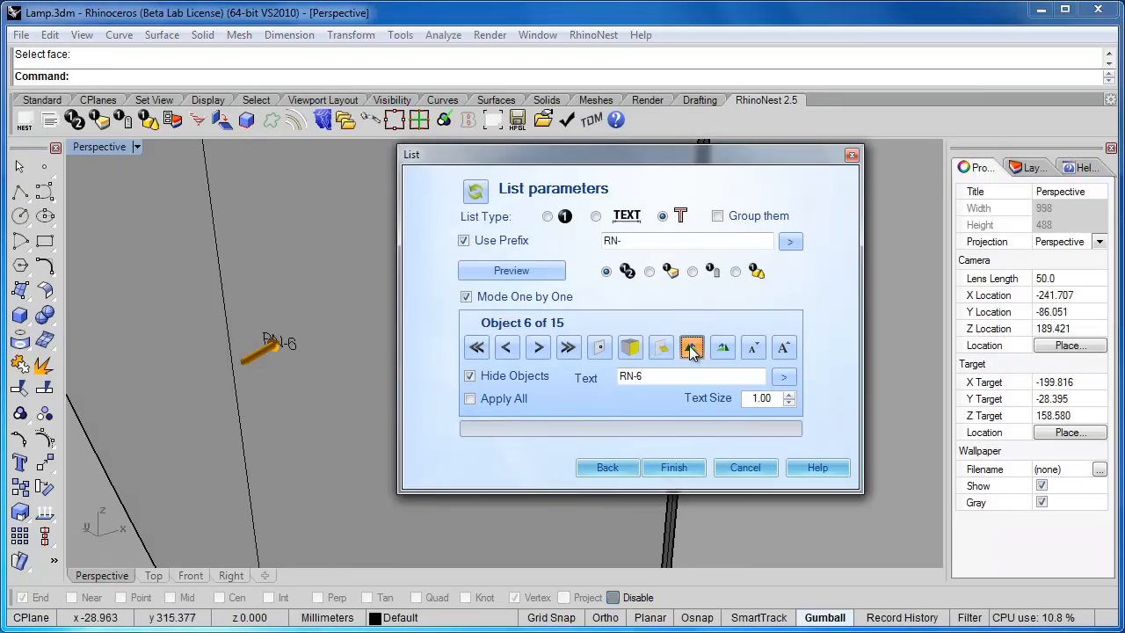
click(691, 347)
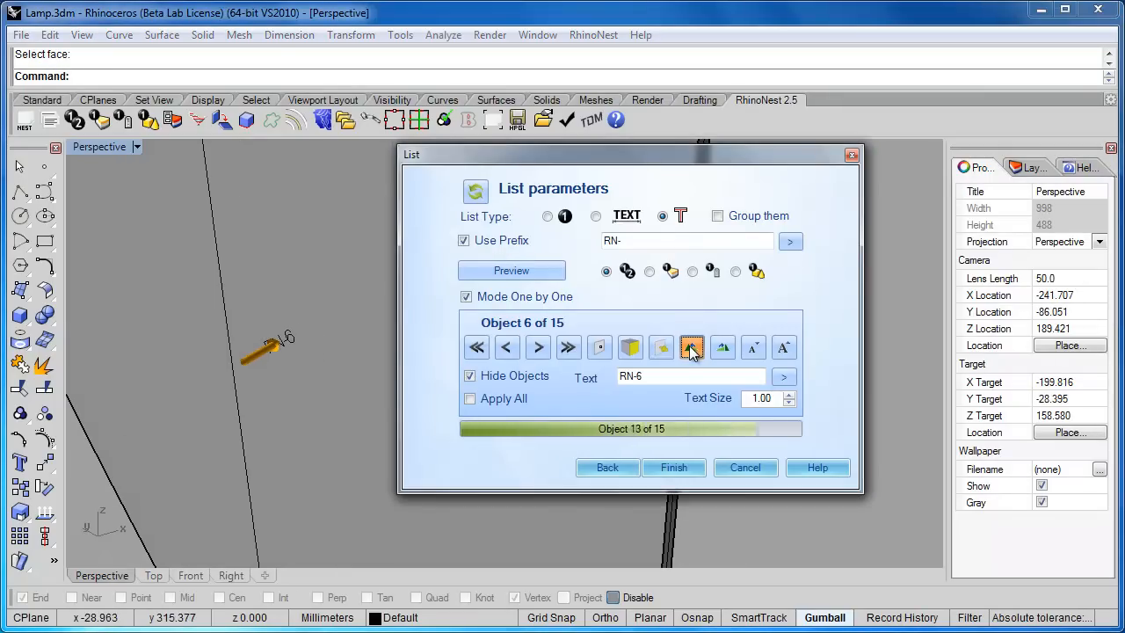
Rotate the RN-6 label clockwise on the fin's face and enlarge its text to size 5.00.
click(722, 347)
click(723, 349)
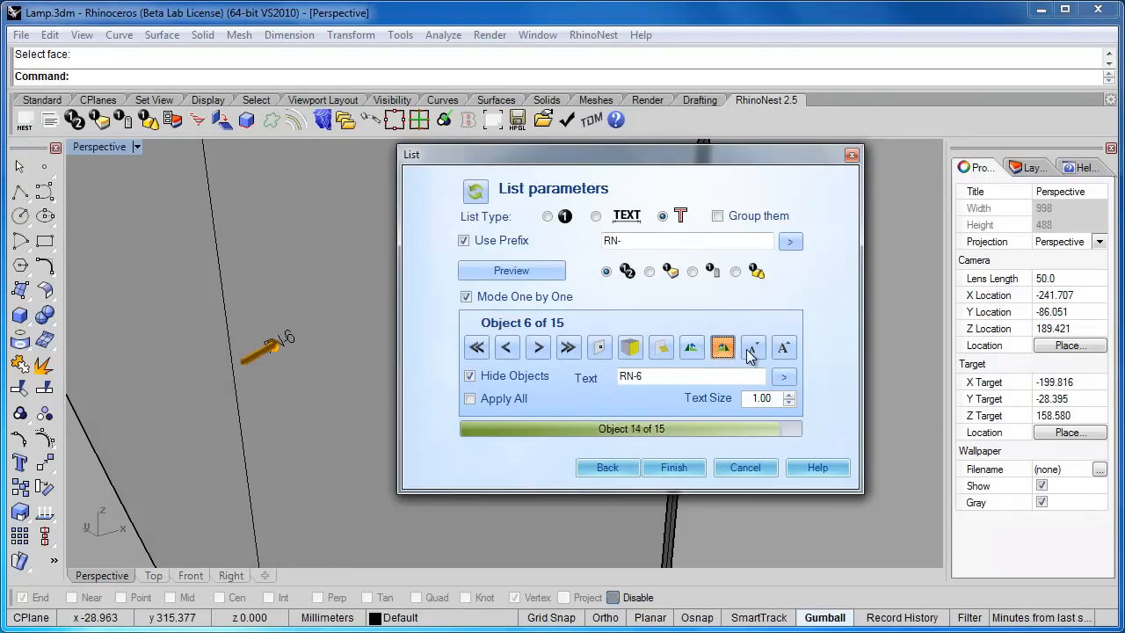
click(783, 348)
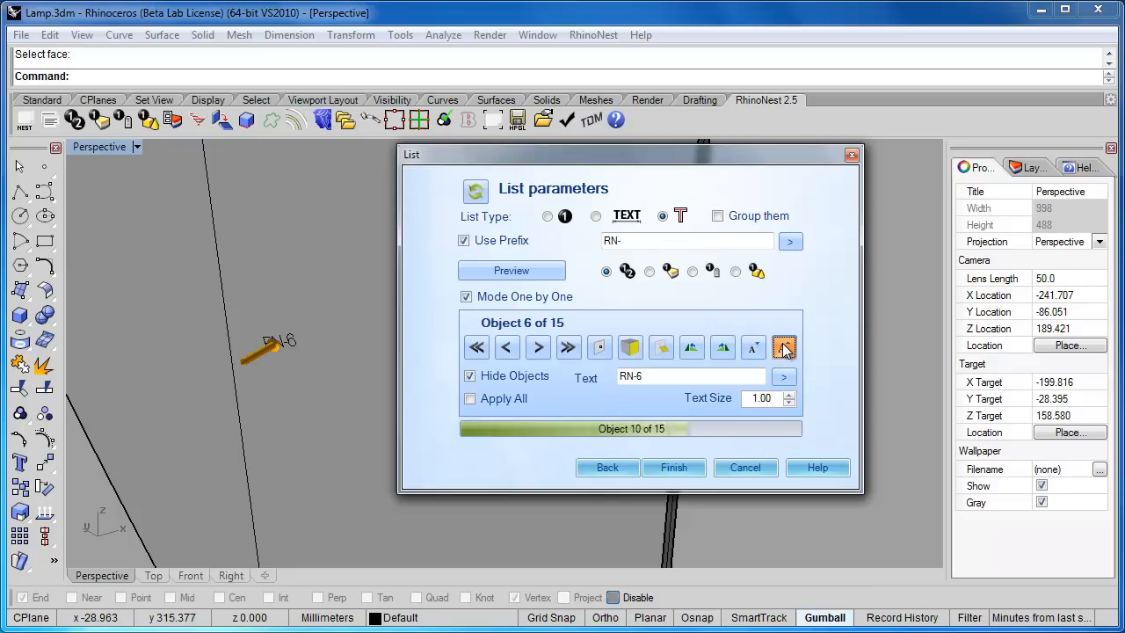
click(783, 348)
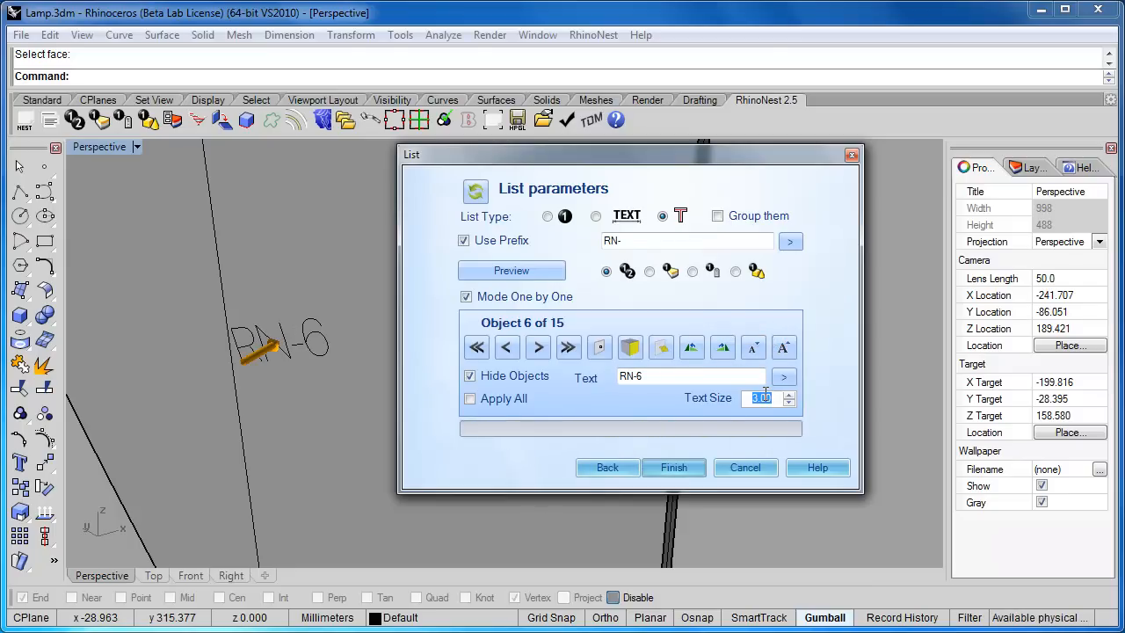
click(717, 375)
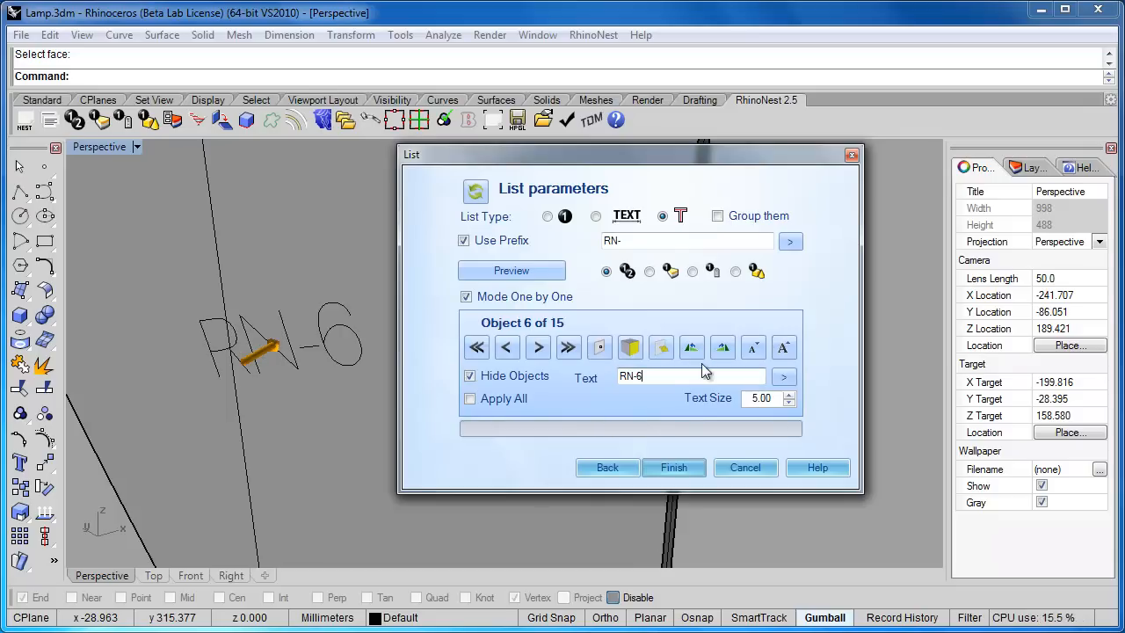
scroll(367, 343, down, 5)
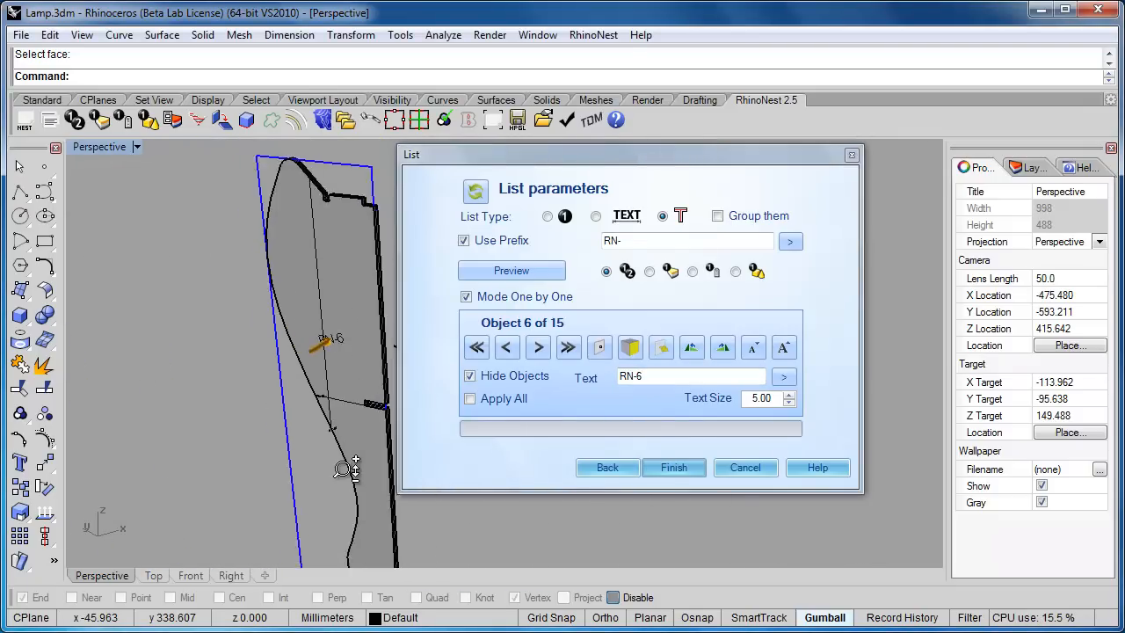
scroll(341, 407, up, 3)
ctrl+right_drag(341, 407, 341, 466)
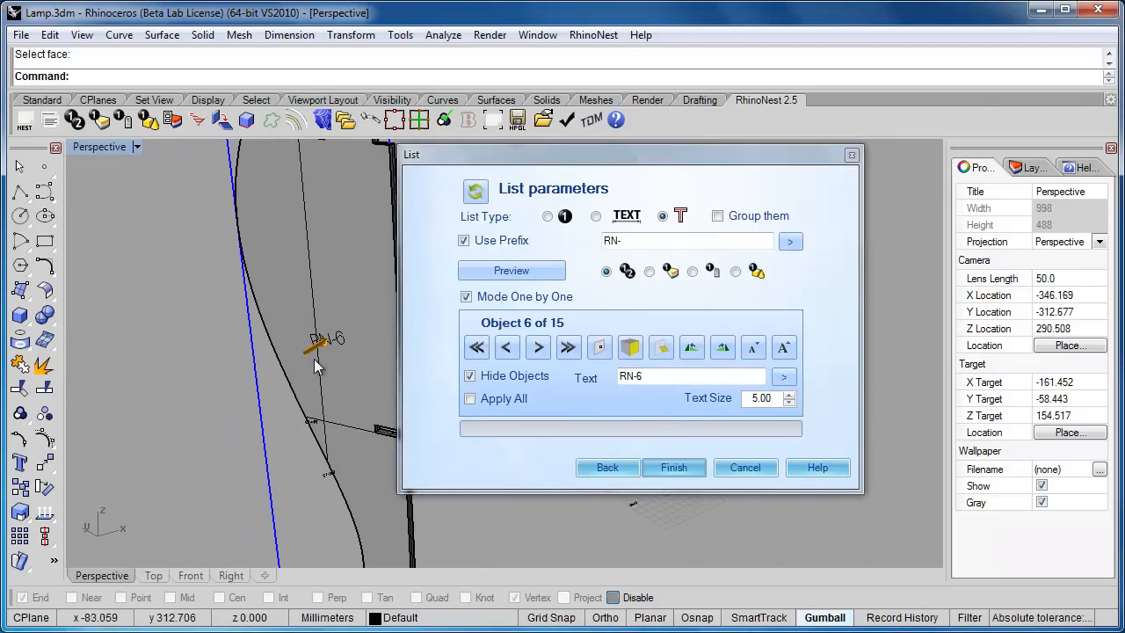
Set the text size to 4.00 for all labels with Apply All, and switch Apply All back off.
drag(507, 160, 653, 166)
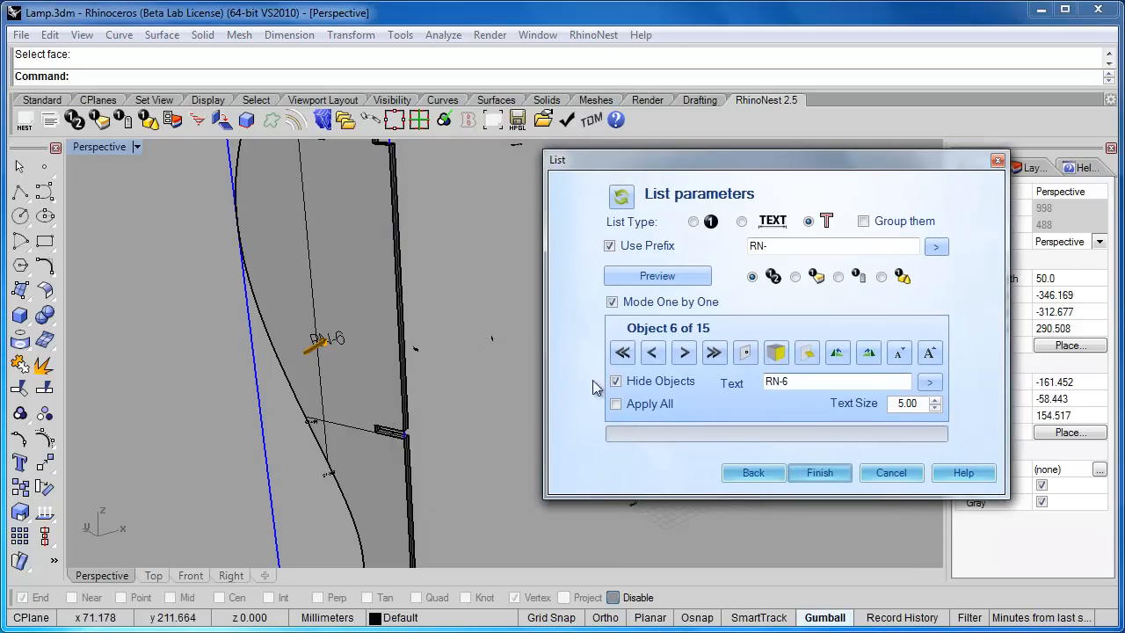
click(616, 404)
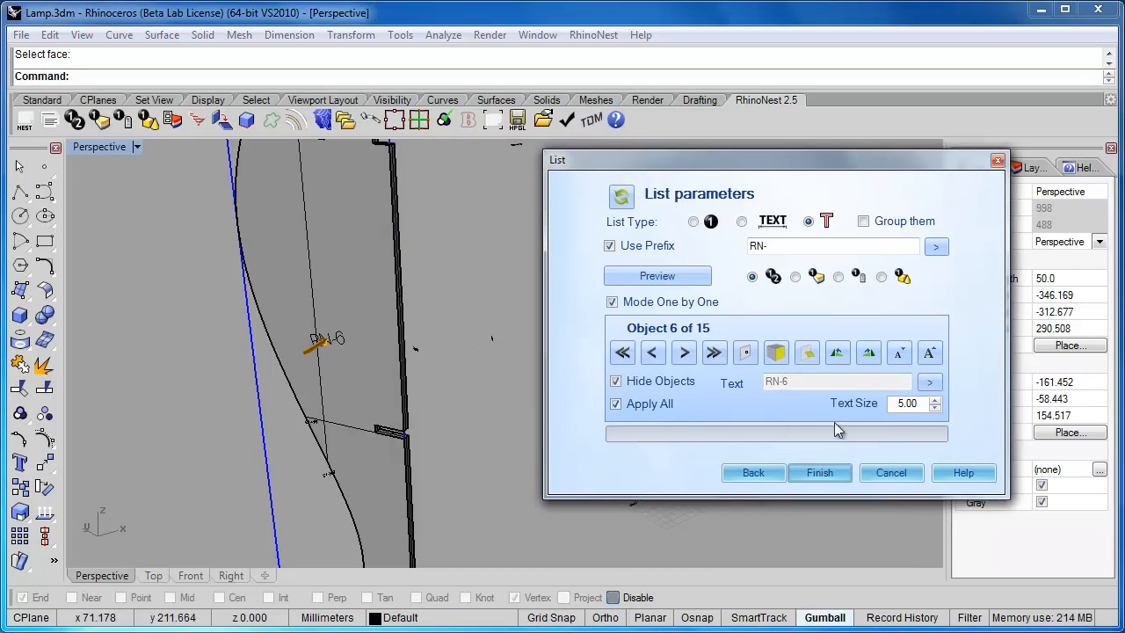
text(4)
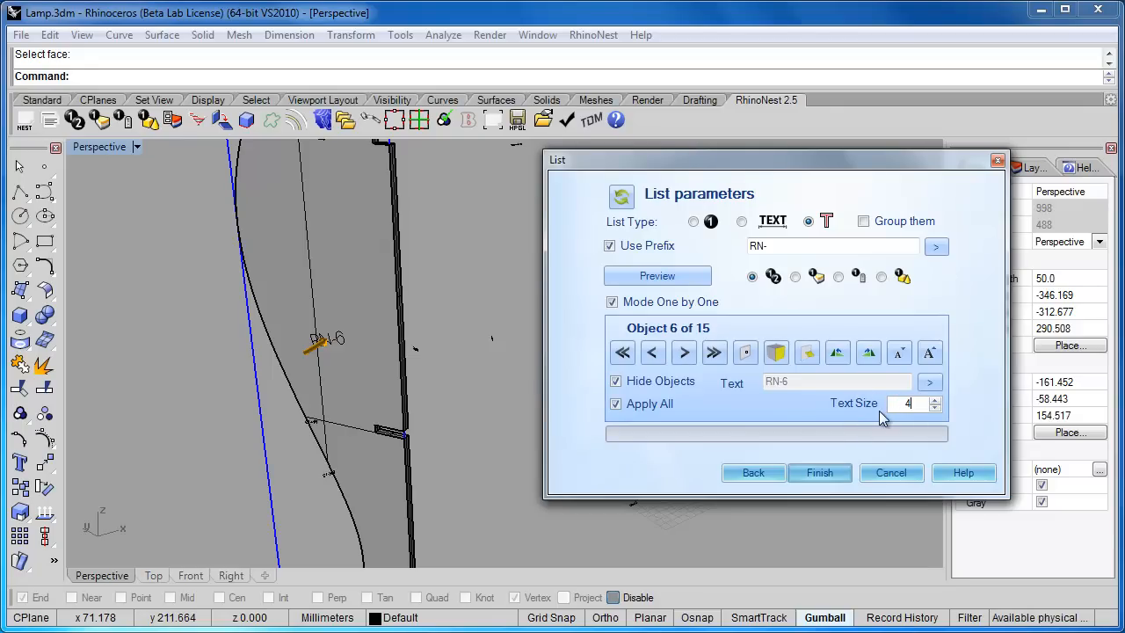
click(790, 247)
shift+right_drag(385, 388, 380, 352)
scroll(371, 378, down, 6)
scroll(431, 378, up, 12)
scroll(439, 357, down, 10)
scroll(359, 351, down, 2)
shift+right_drag(235, 341, 266, 376)
scroll(265, 375, up, 8)
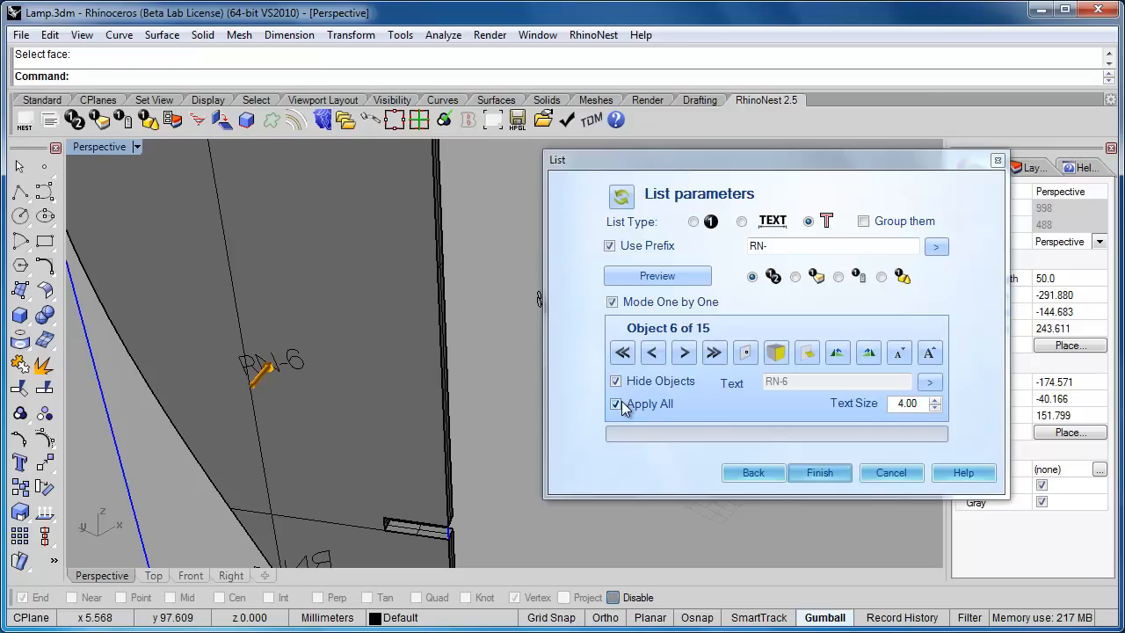
click(616, 406)
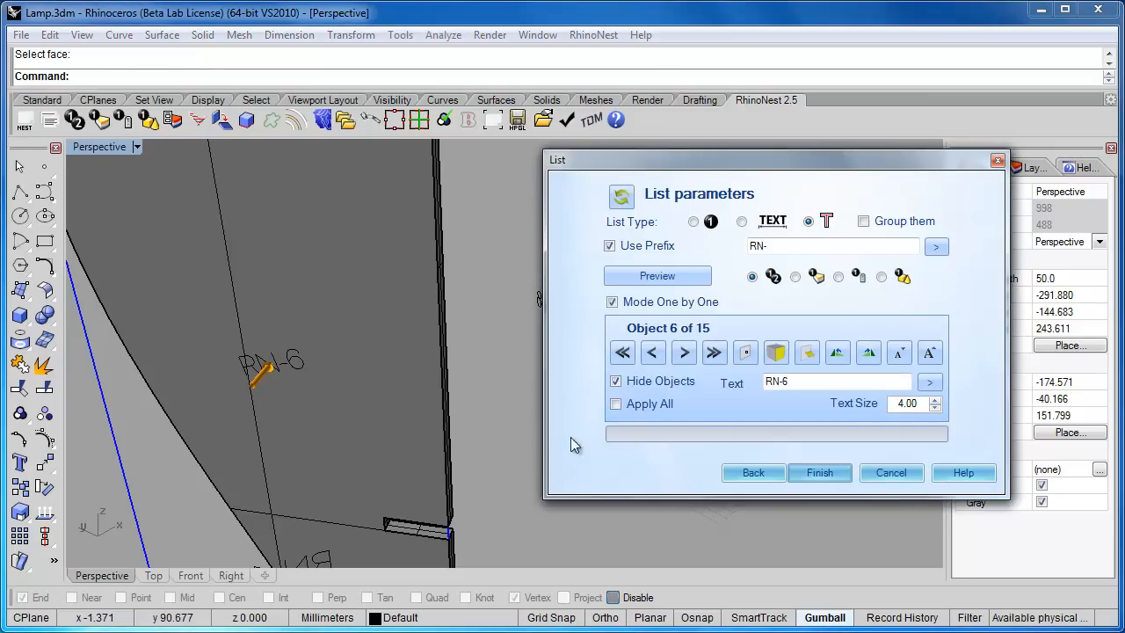
Change the label text of object 6 to RN-6-OTHER and check it on the fin.
shift+right_drag(312, 420, 331, 403)
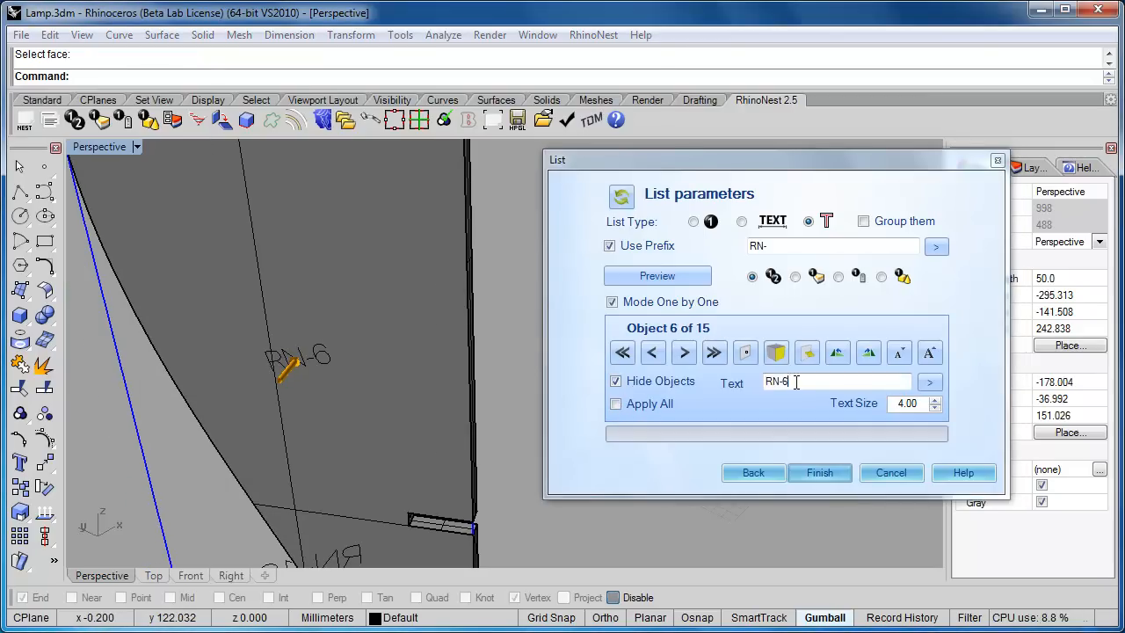
double_click(798, 381)
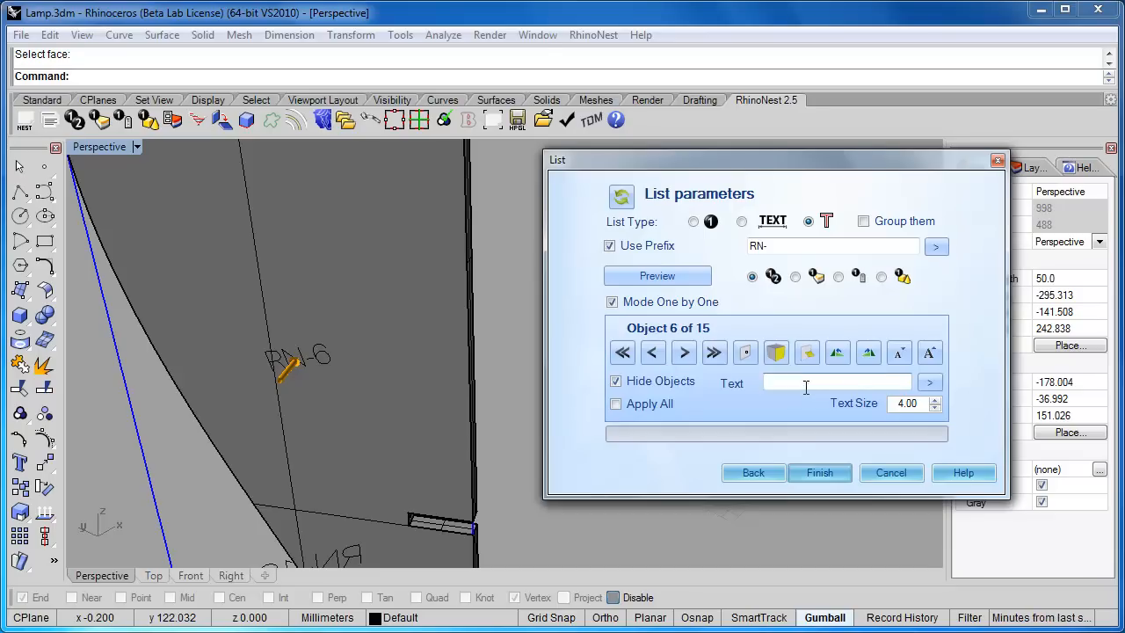
click(928, 387)
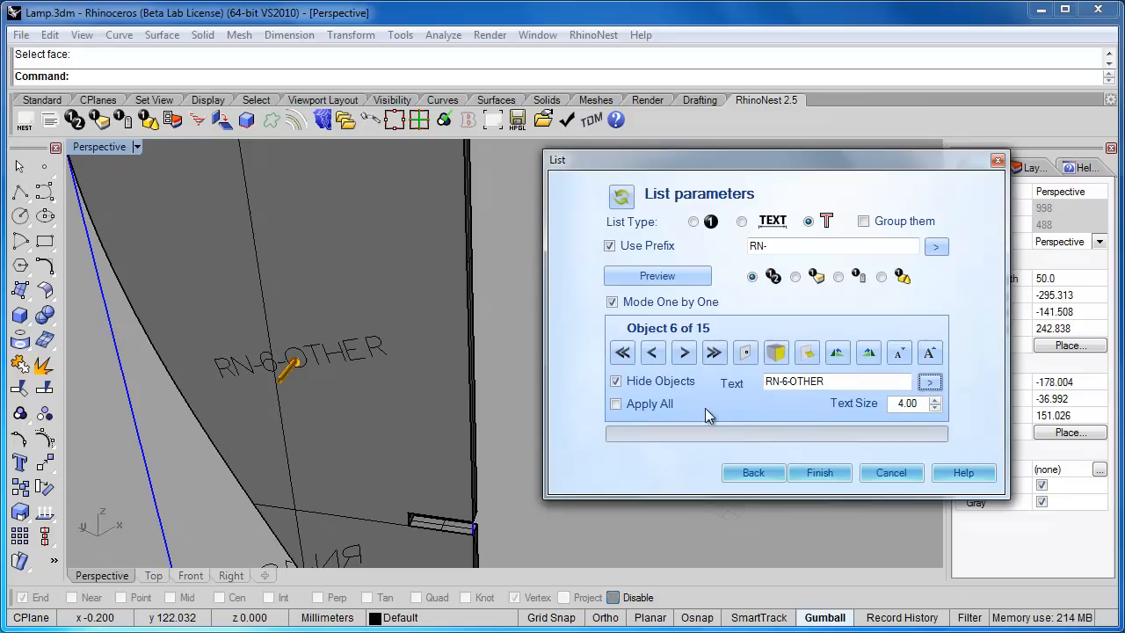
scroll(387, 385, down, 1)
scroll(387, 384, down, 5)
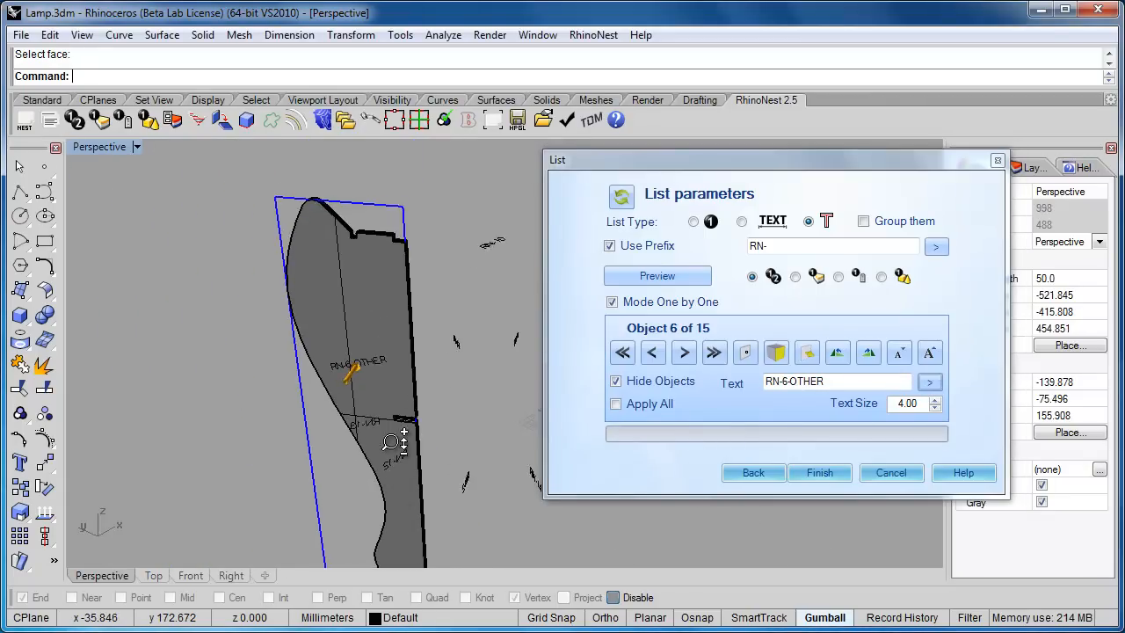
scroll(390, 369, up, 6)
scroll(387, 369, down, 1)
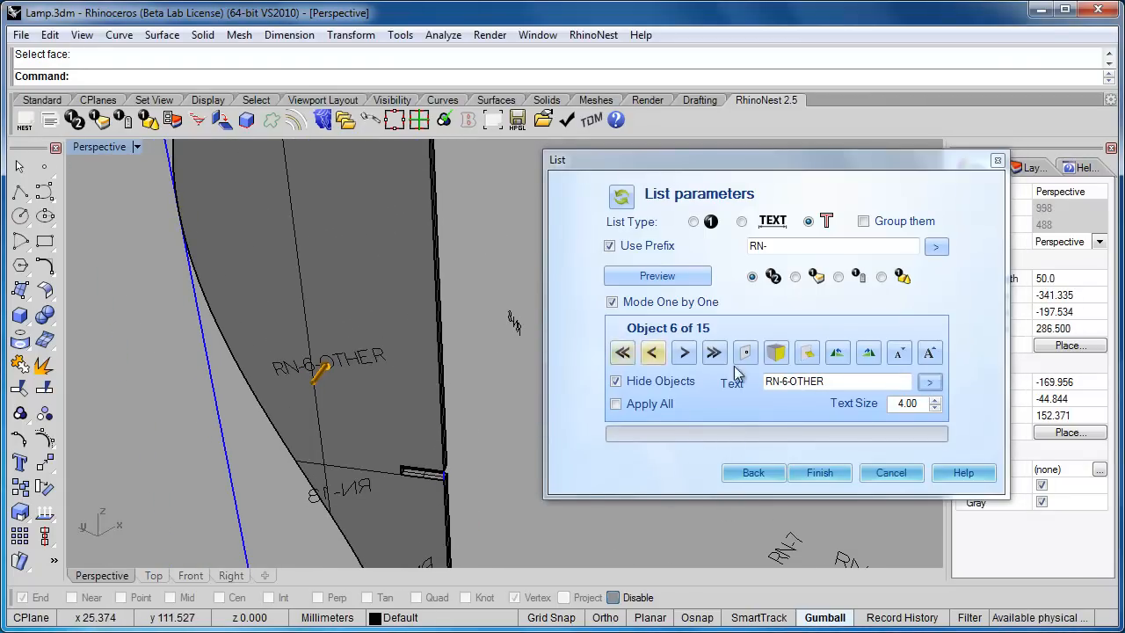
Replace the label text of object 6 with RN-7 and update it on the fin.
drag(789, 384, 896, 384)
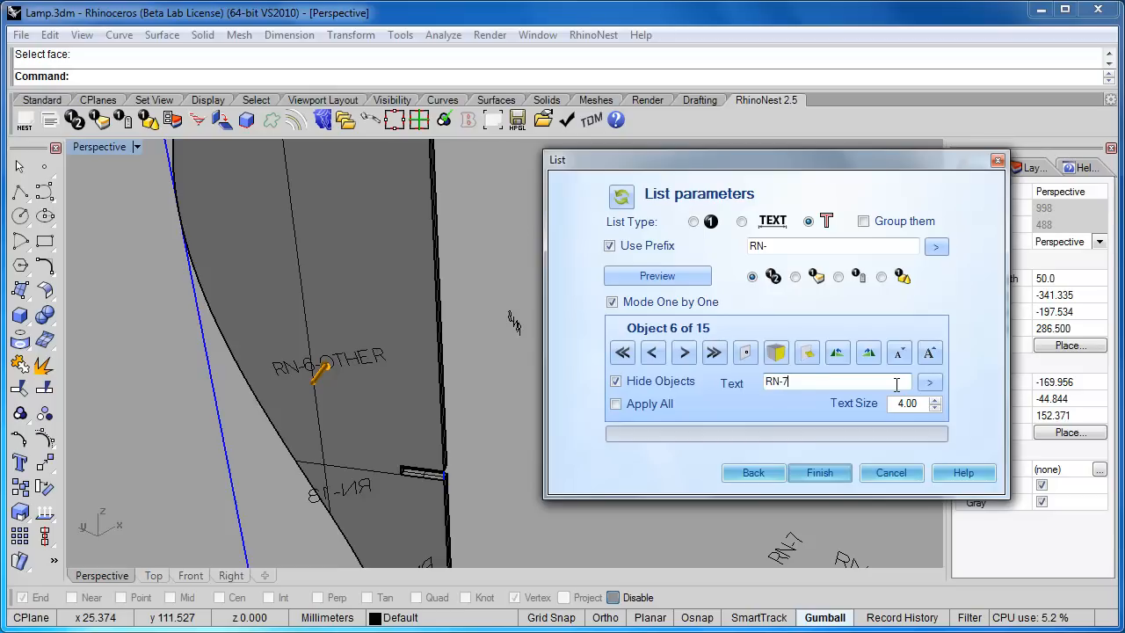
click(929, 383)
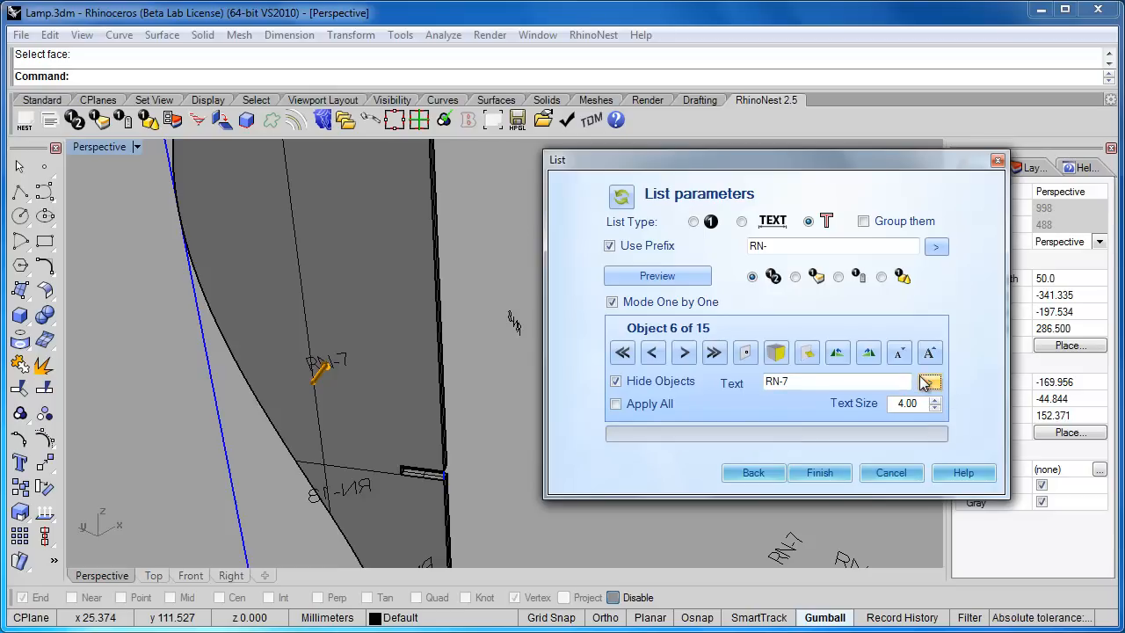
scroll(355, 301, down, 5)
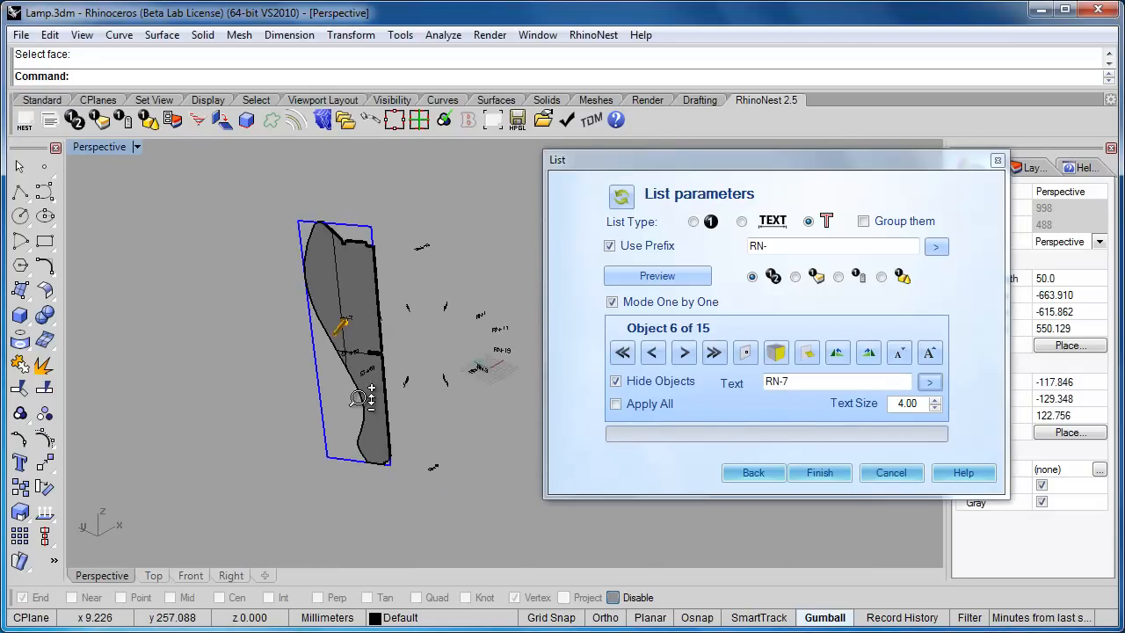
right_drag(361, 371, 356, 325)
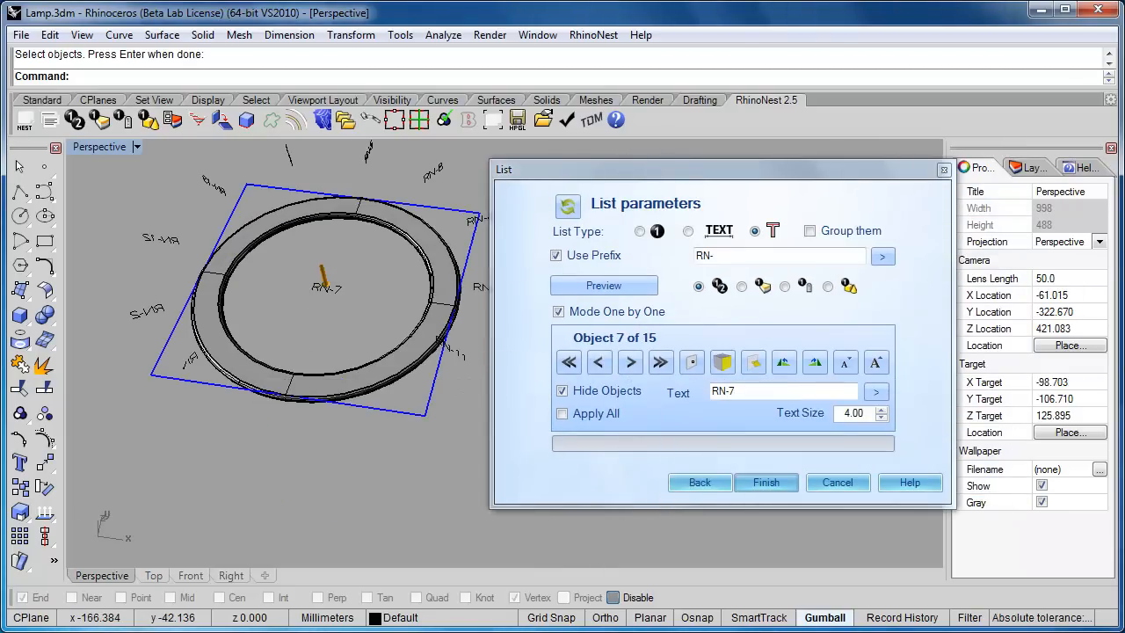
Move the RN-7 label from the ring's empty centre onto the front part of its flat face.
click(692, 362)
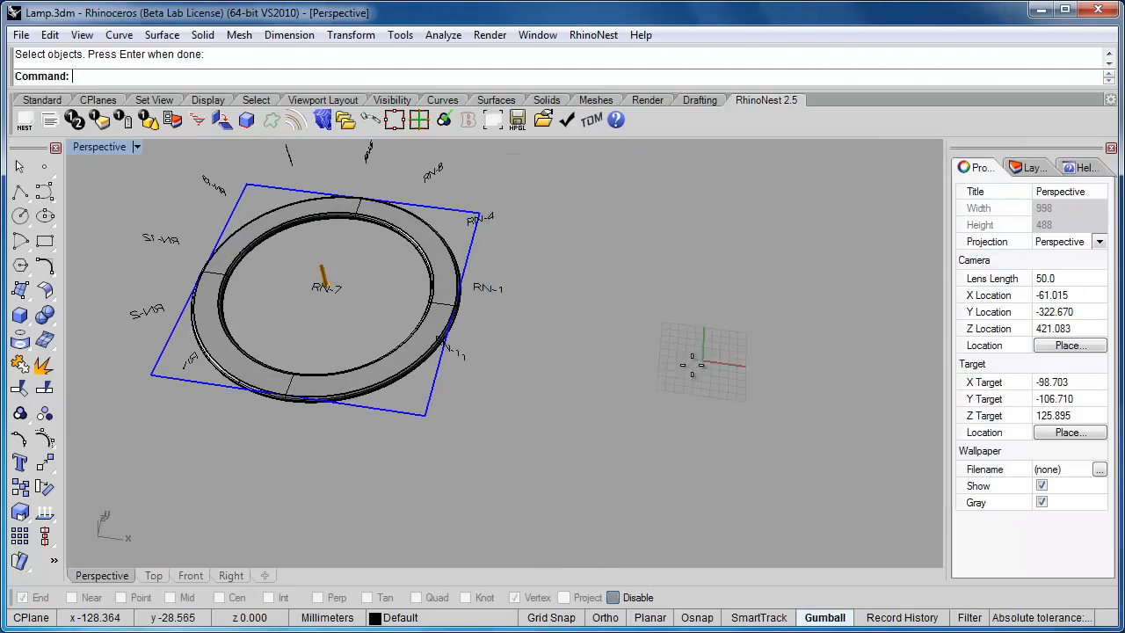
click(310, 384)
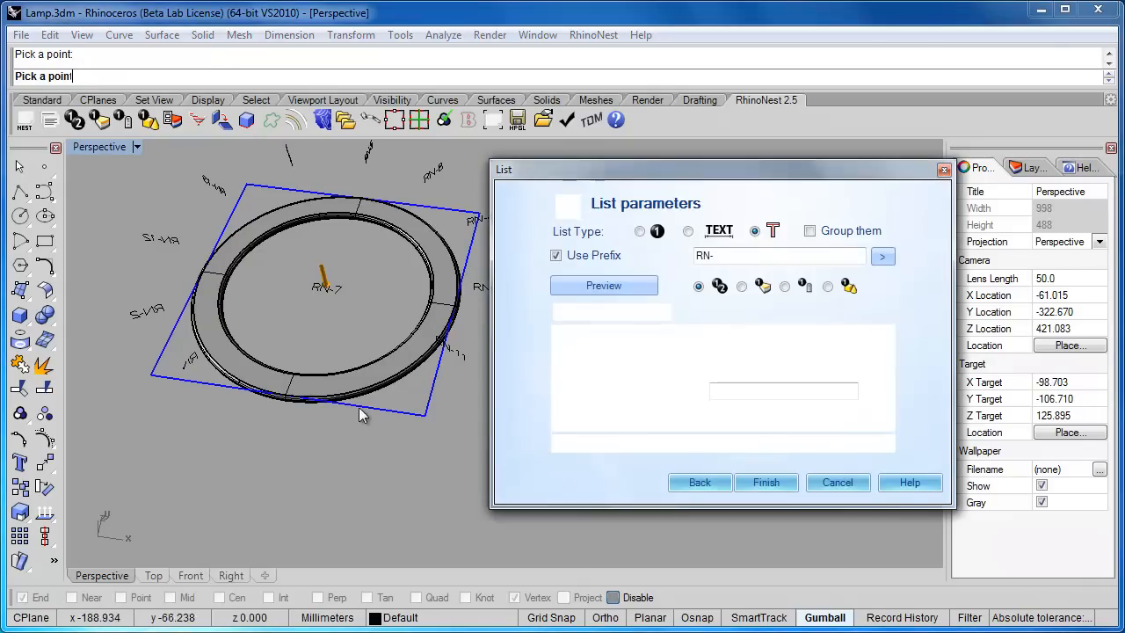
right_drag(356, 363, 368, 404)
Go to object 9 and place its RN-9 label on the slotted ring's face, between two front slots.
click(630, 362)
click(631, 362)
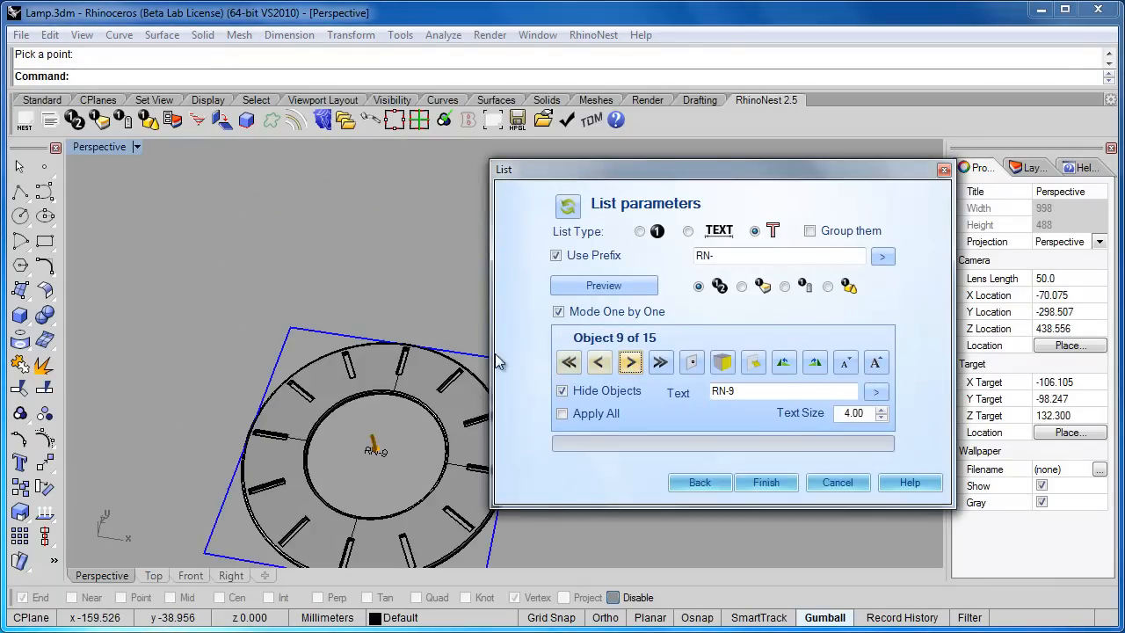
click(692, 362)
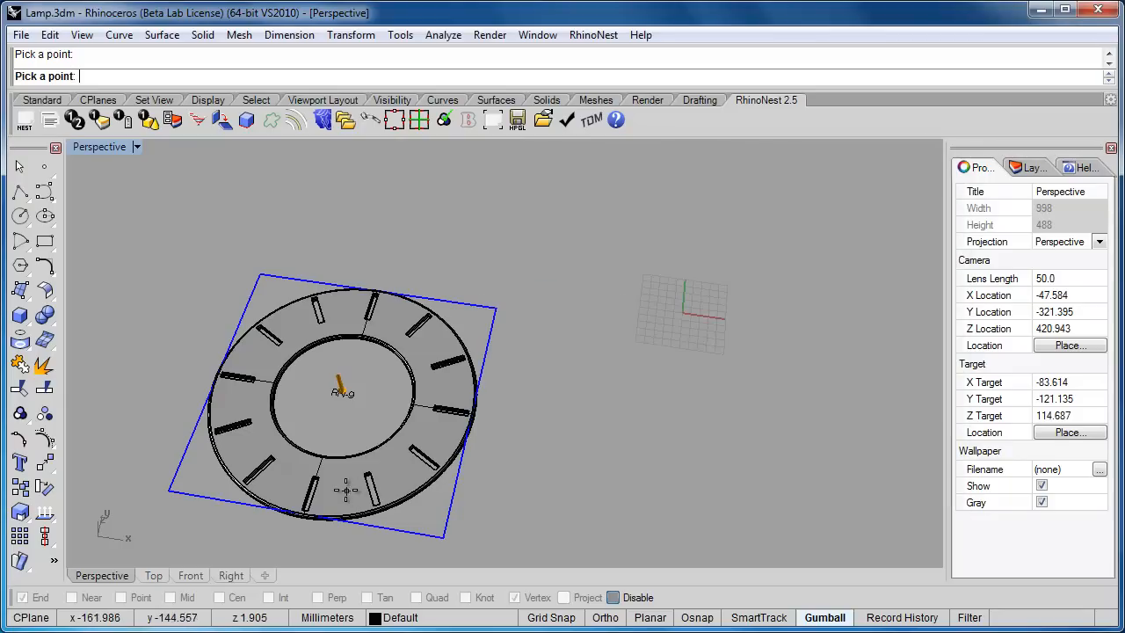
click(351, 492)
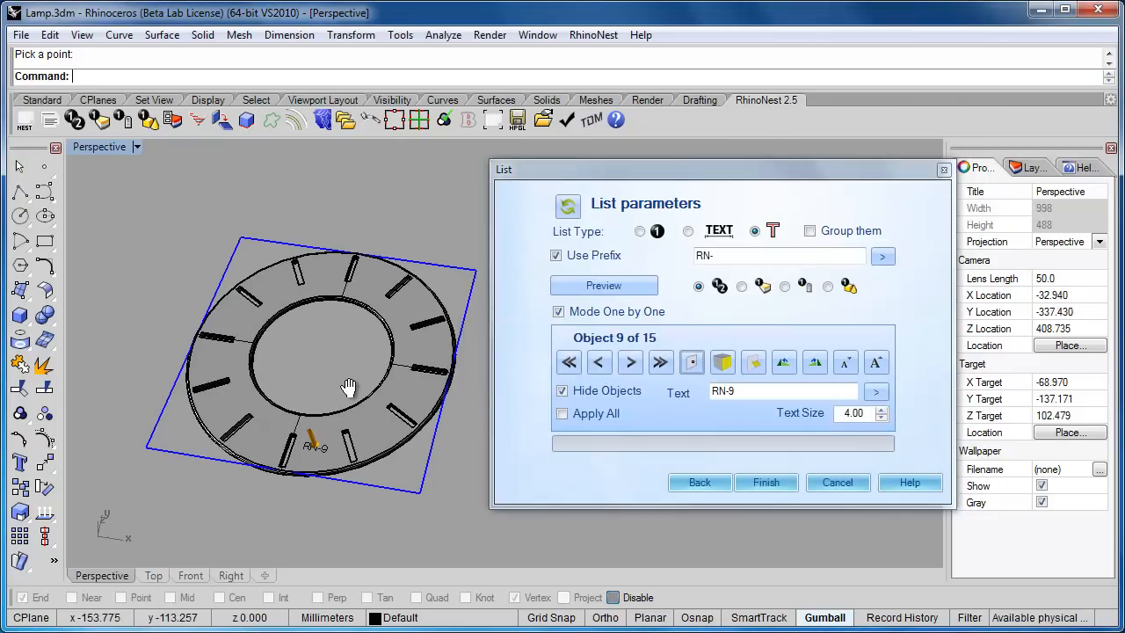
Go to object 10 and place its RN-10 label on the front of the slotted ring's face.
click(631, 362)
shift+right_drag(410, 426, 394, 453)
scroll(394, 454, down, 4)
shift+right_drag(380, 385, 383, 449)
scroll(325, 355, up, 4)
shift+right_drag(301, 343, 263, 372)
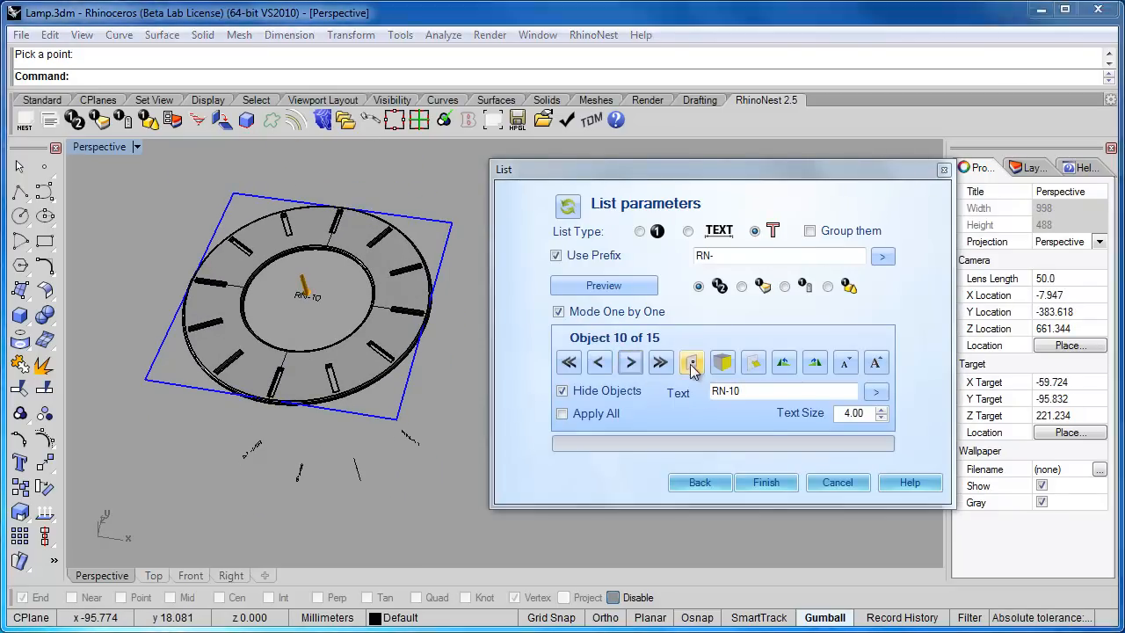
click(691, 362)
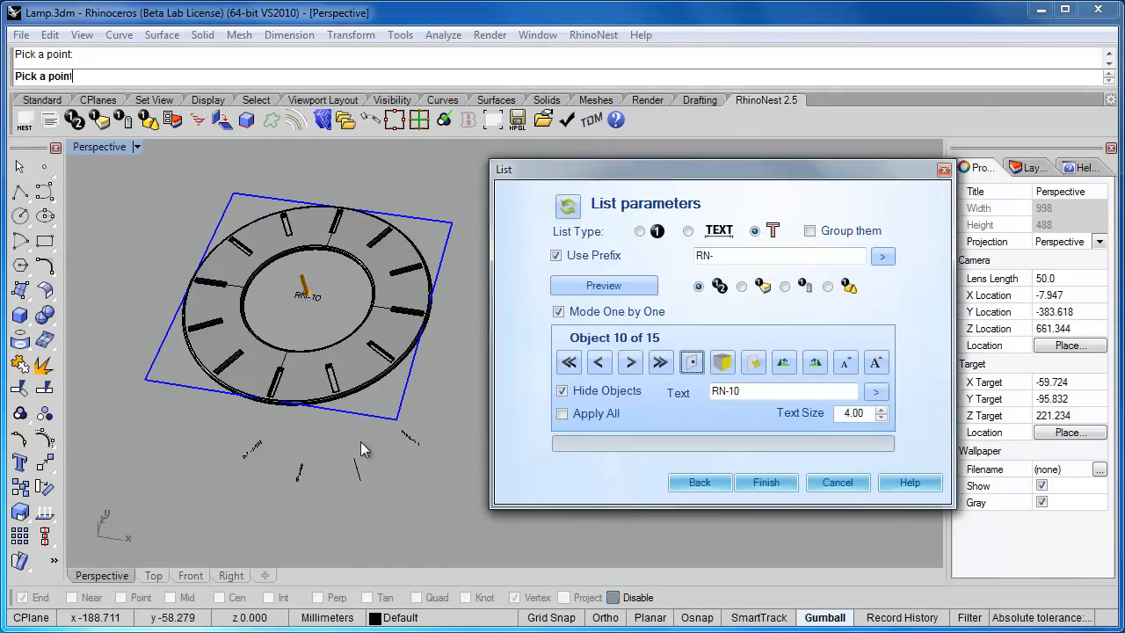
mouse_move(363, 453)
ctrl+right_down()
mouse_move(359, 429)
mouse_move(362, 450)
ctrl+right_up()
right_drag(362, 446, 361, 406)
Show all the lamp parts again and turn off Mode One by One.
click(561, 391)
right_drag(296, 346, 362, 383)
click(586, 313)
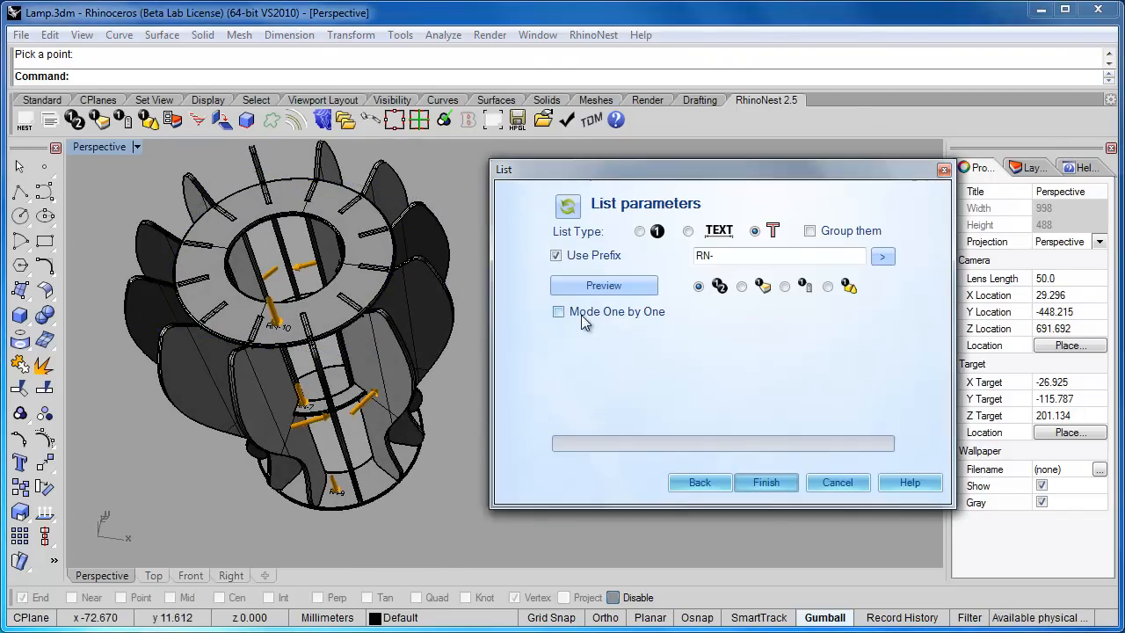
right_drag(413, 363, 372, 347)
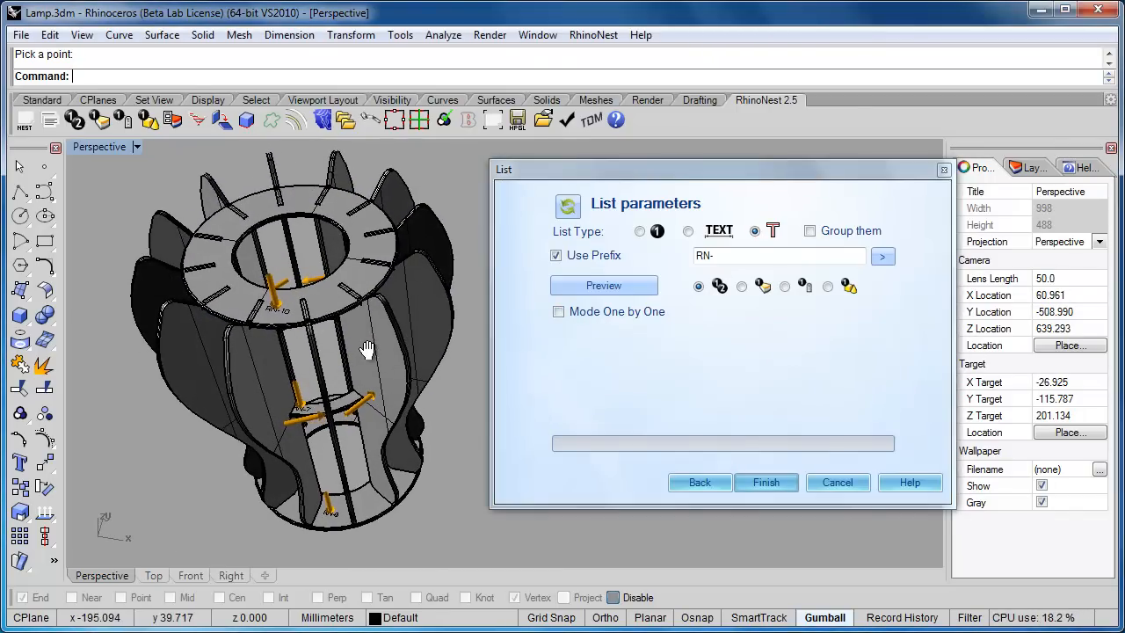
Enable grouping of the labels with their parts and finish the List command.
click(810, 230)
right_drag(301, 308, 303, 307)
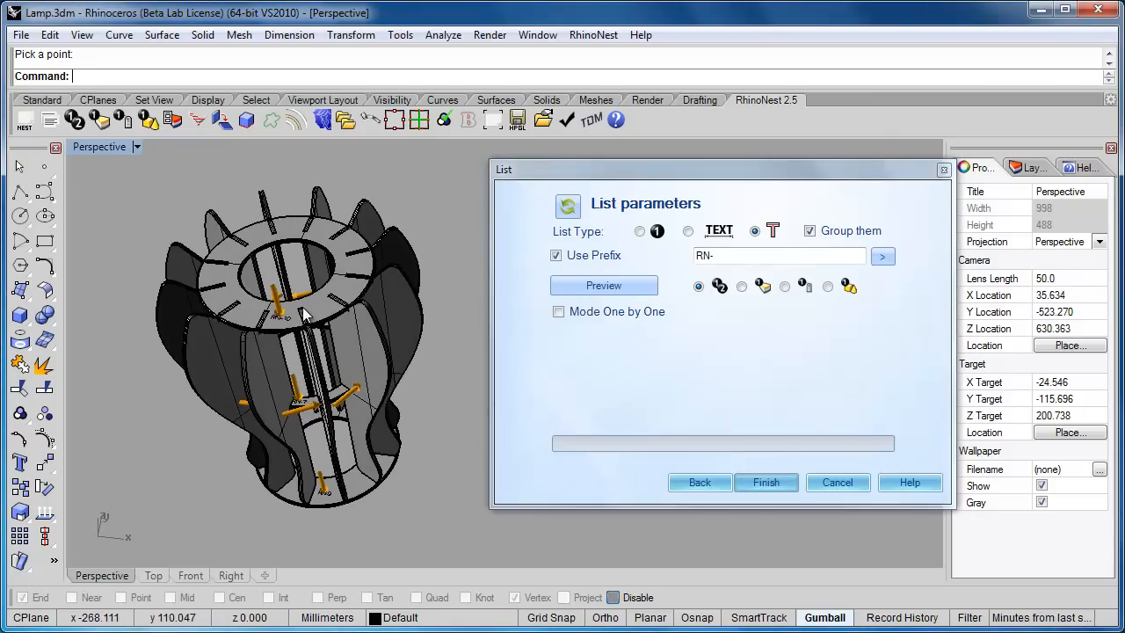
click(767, 483)
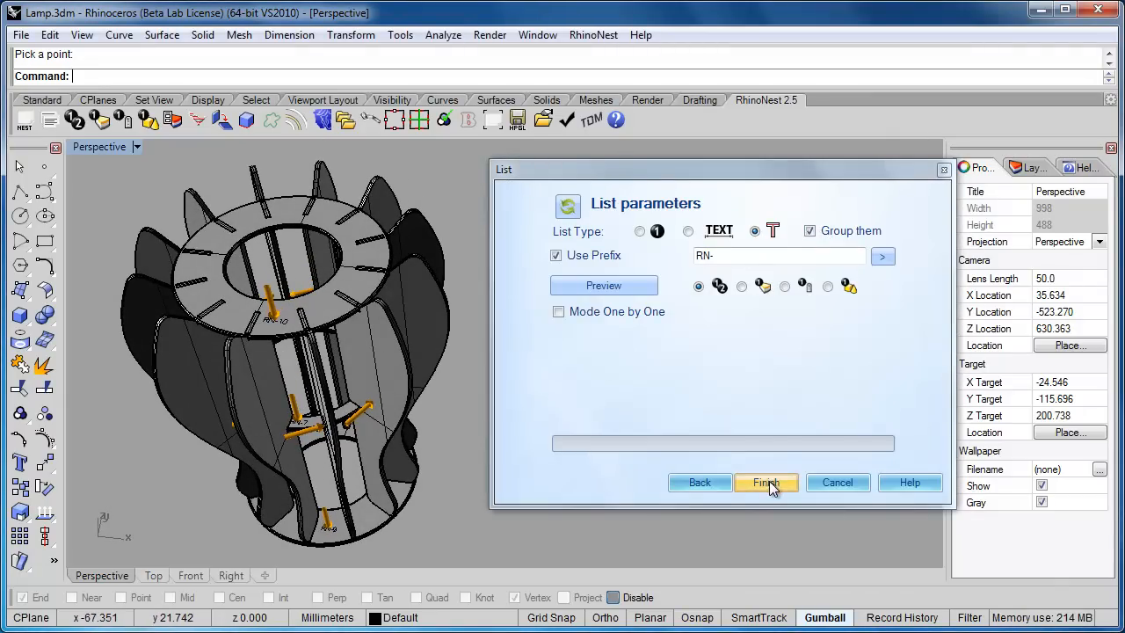
Move the lamp's top slotted ring out beside the model to check that its RN-10 label moves with it.
right_drag(375, 334, 345, 306)
click(346, 306)
click(383, 299)
drag(398, 302, 687, 338)
click(623, 425)
shift+right_drag(706, 363, 569, 359)
scroll(676, 375, up, 5)
scroll(680, 377, down, 5)
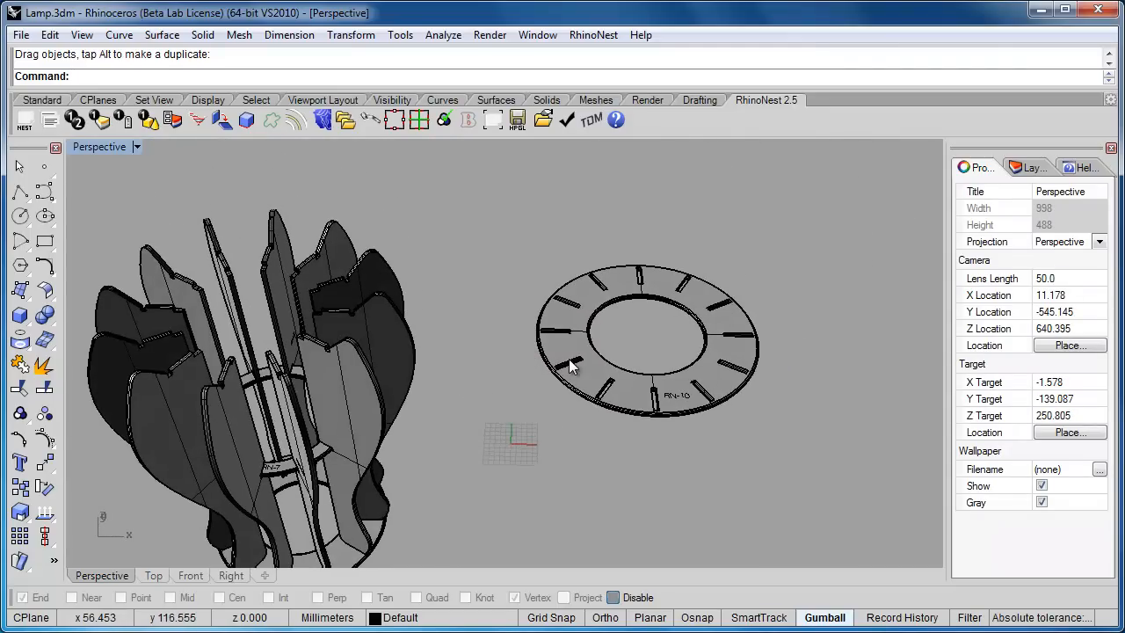